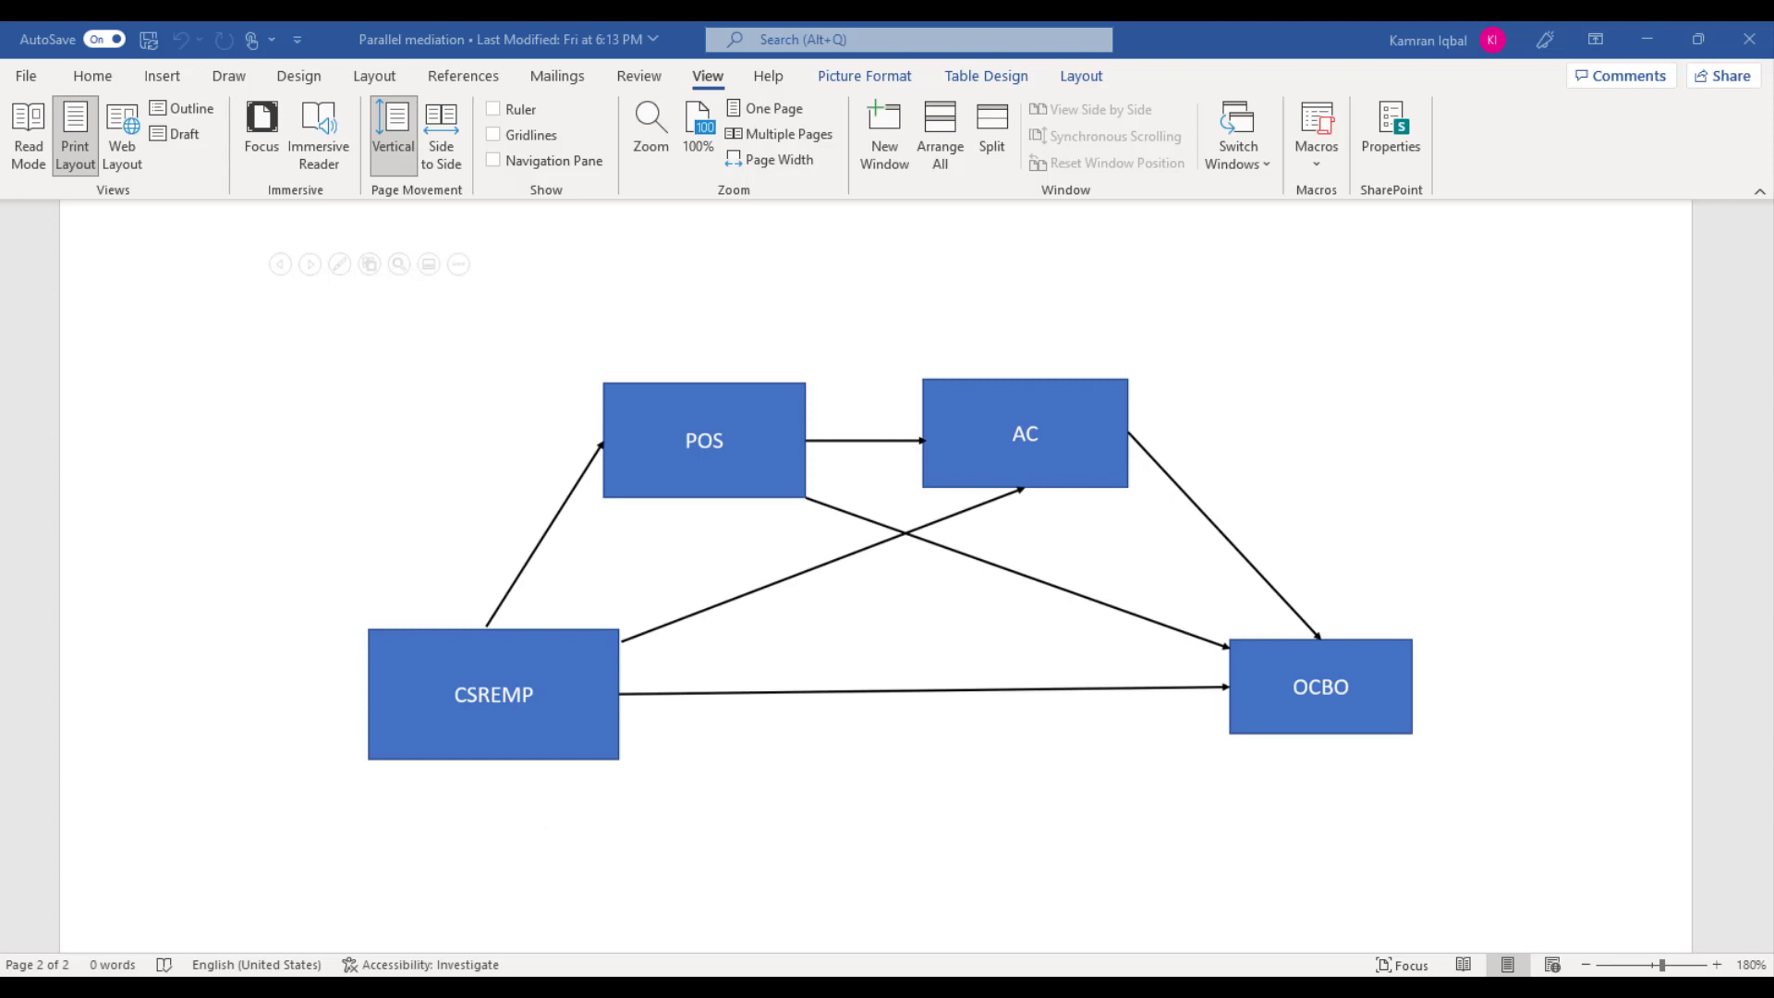
# - Bring the Data.CSREMP.sav Data Editor forward and open the Analyze > Regression menu
pyautogui.moveTo(787, 987)
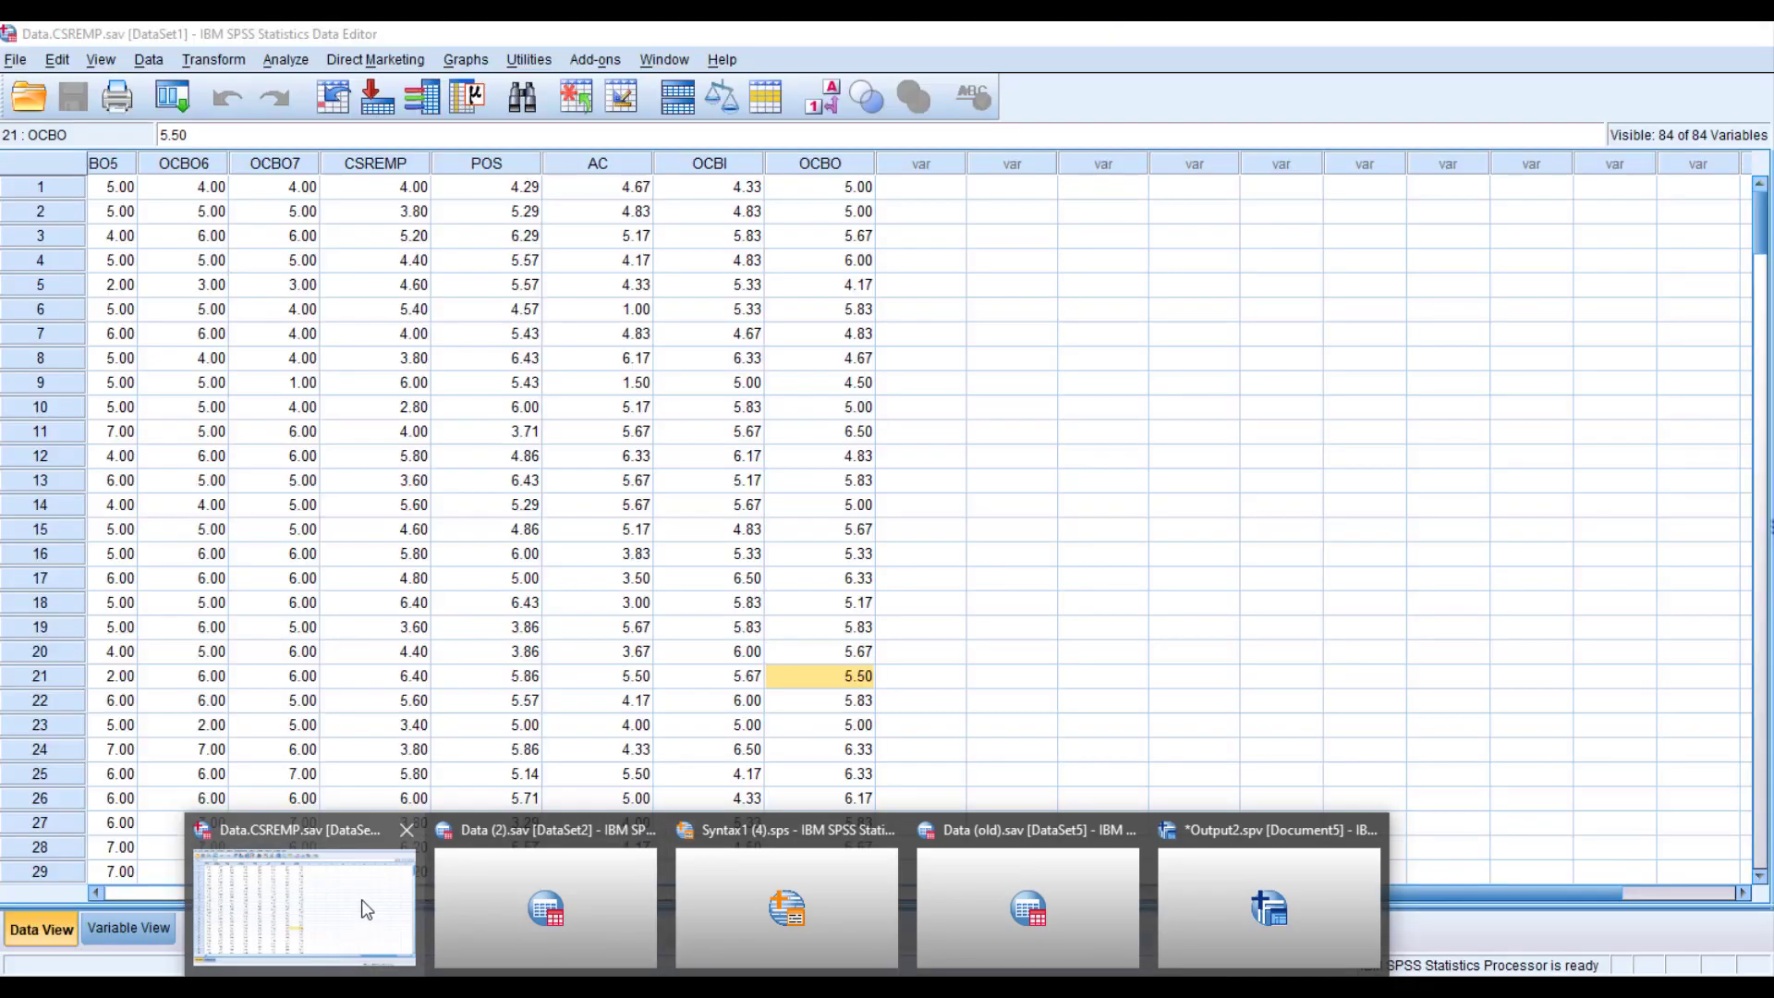
pyautogui.click(362, 901)
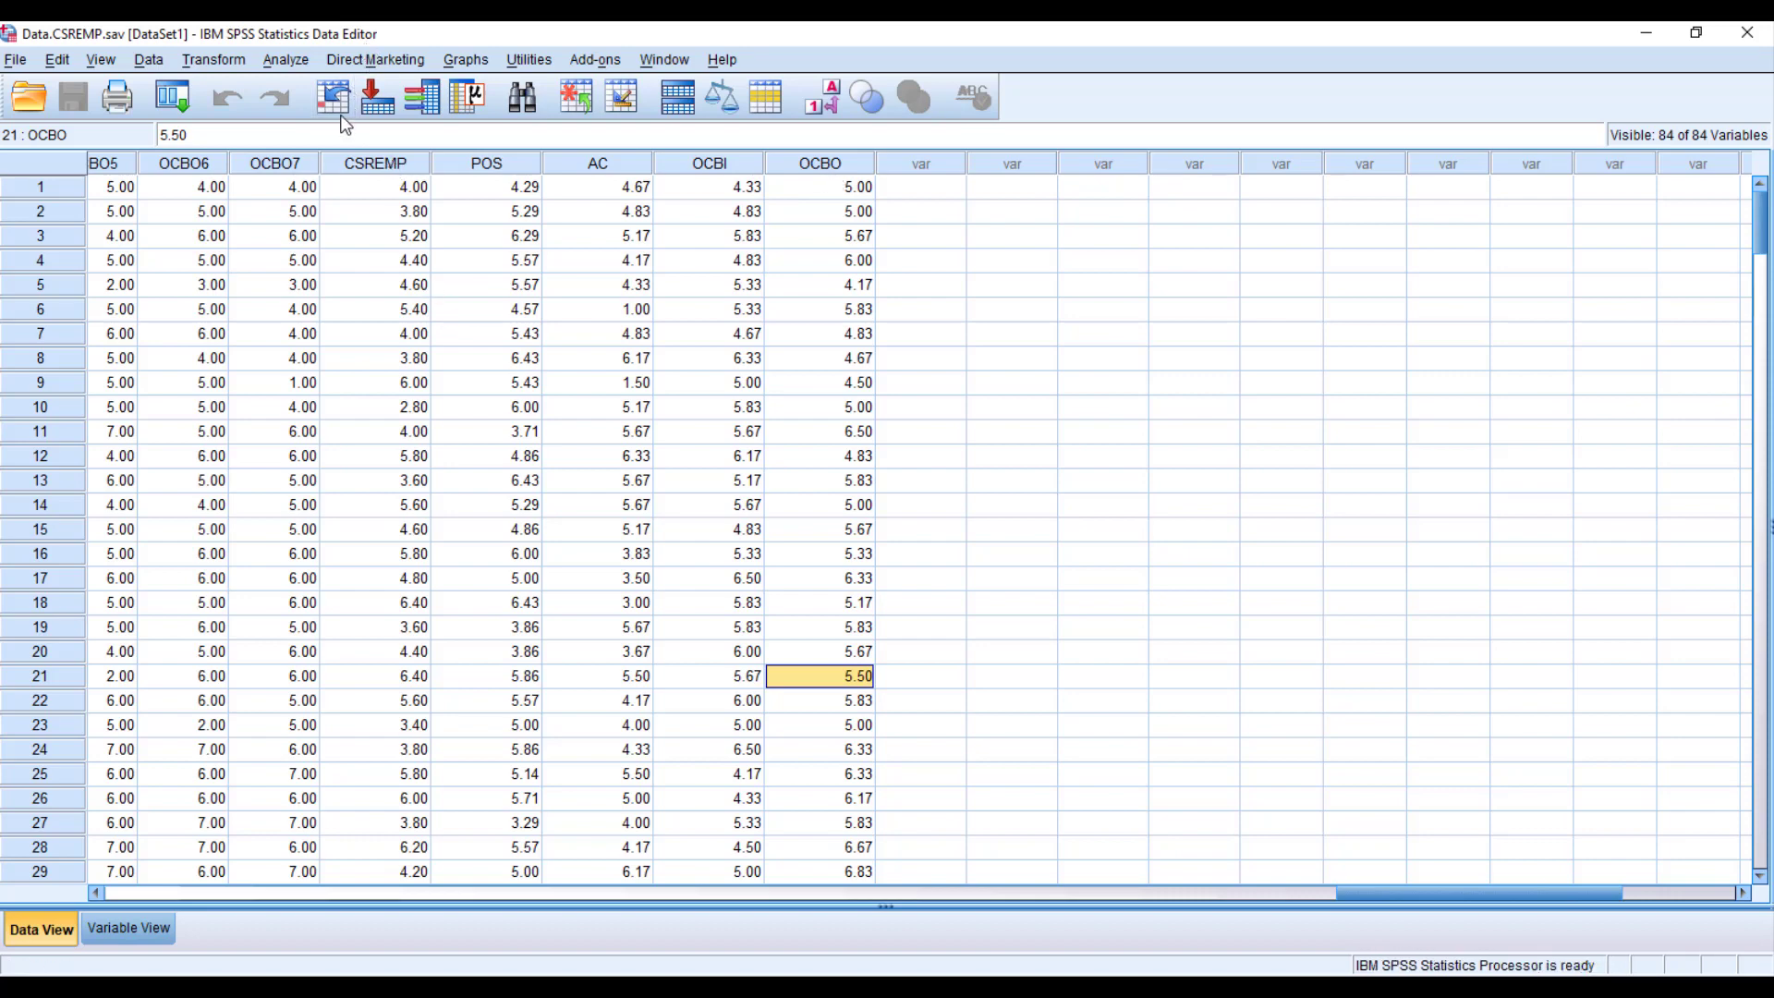
pyautogui.click(286, 60)
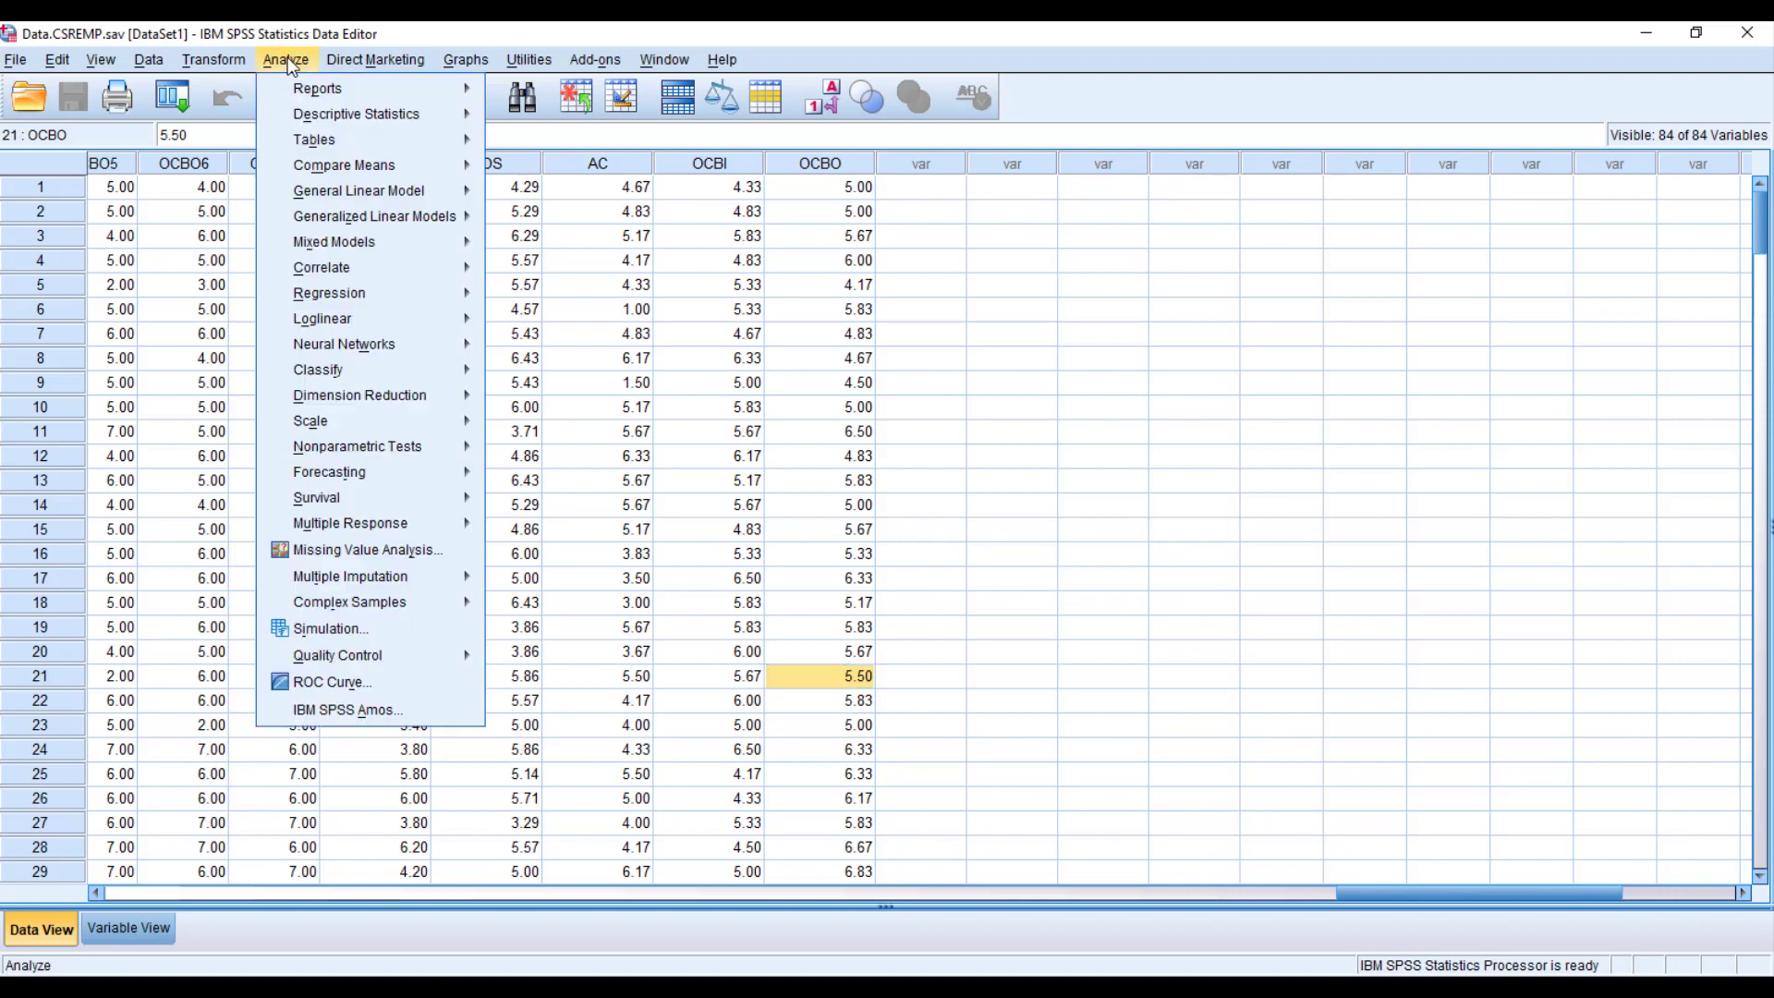
pyautogui.moveTo(318, 295)
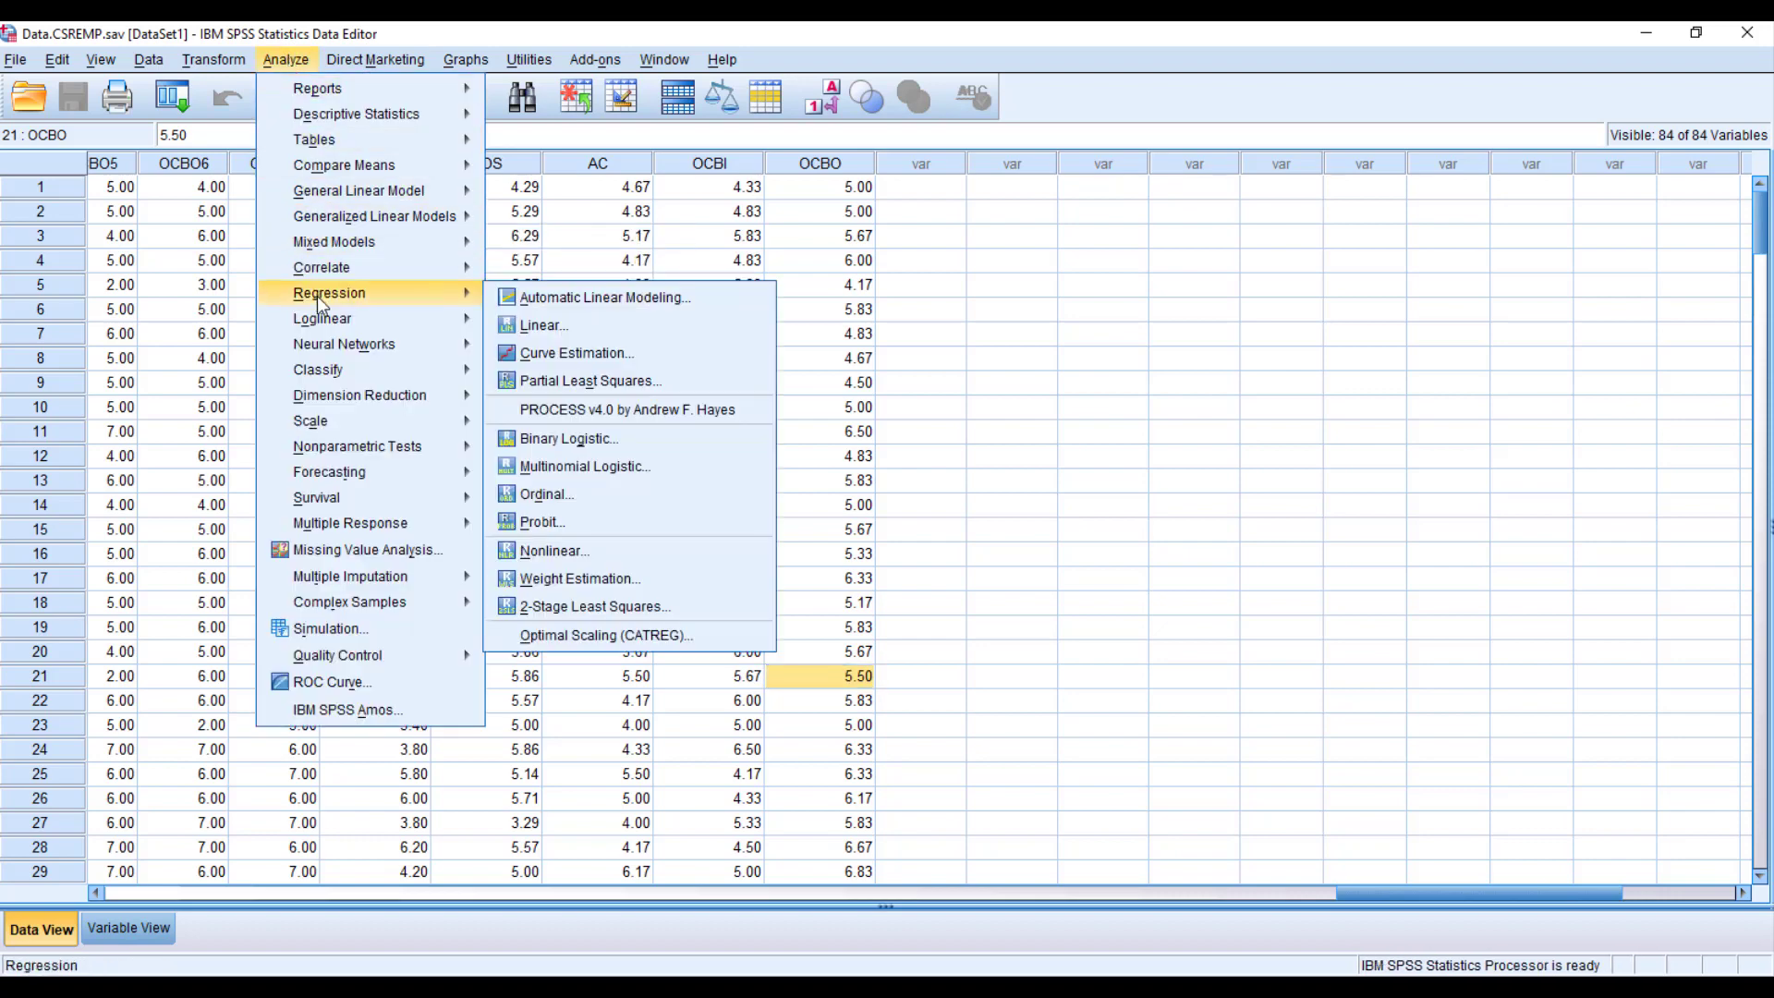
pyautogui.moveTo(450, 311)
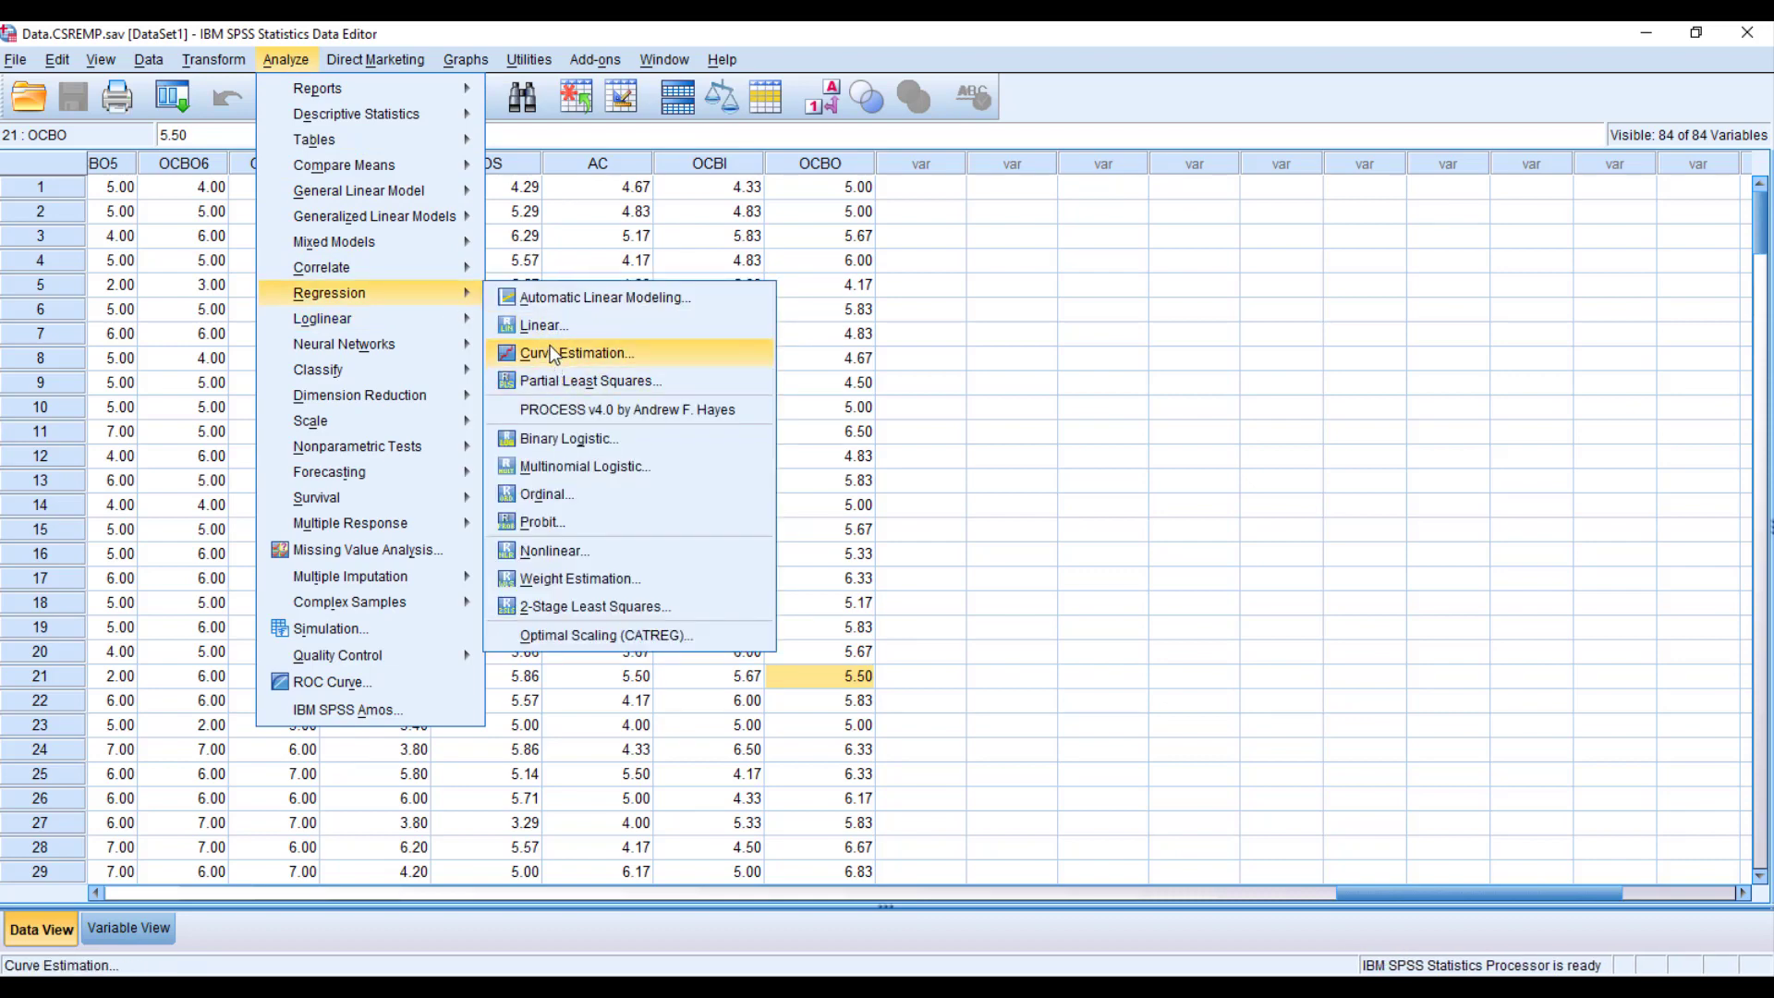
# - Launch PROCESS v4.0, reset it, and assign CSREMP as X and OCBO as Y
pyautogui.click(581, 406)
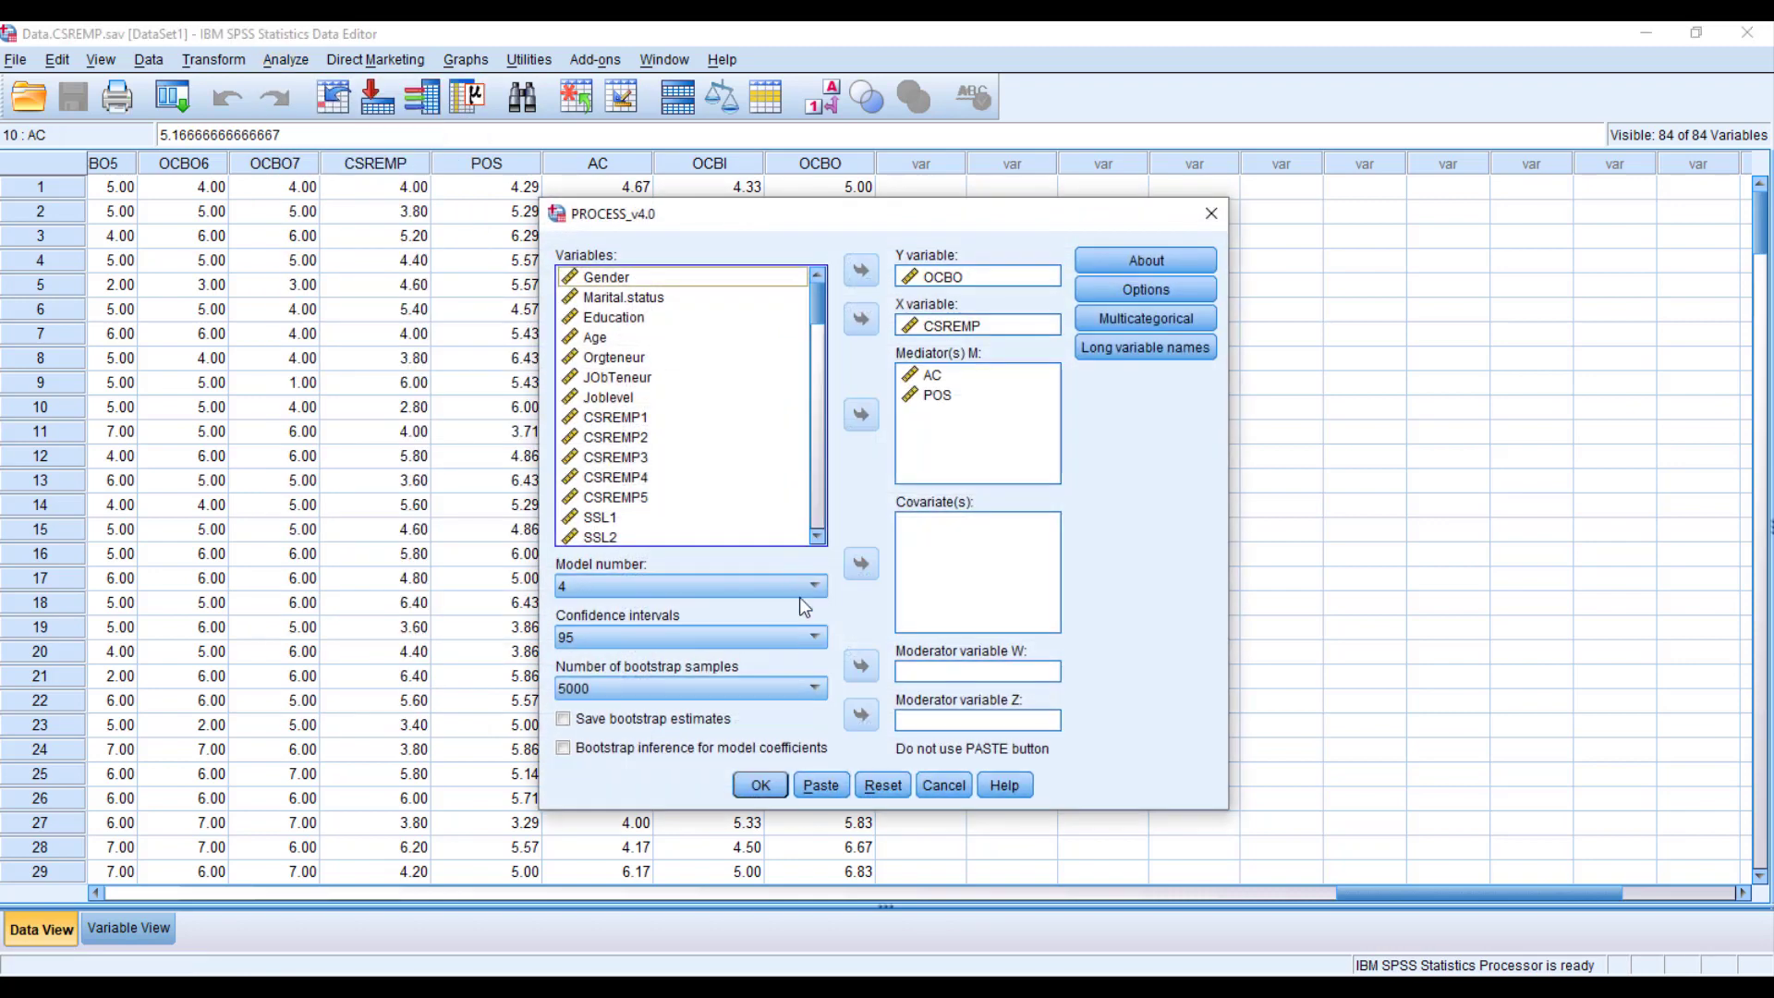
pyautogui.click(882, 786)
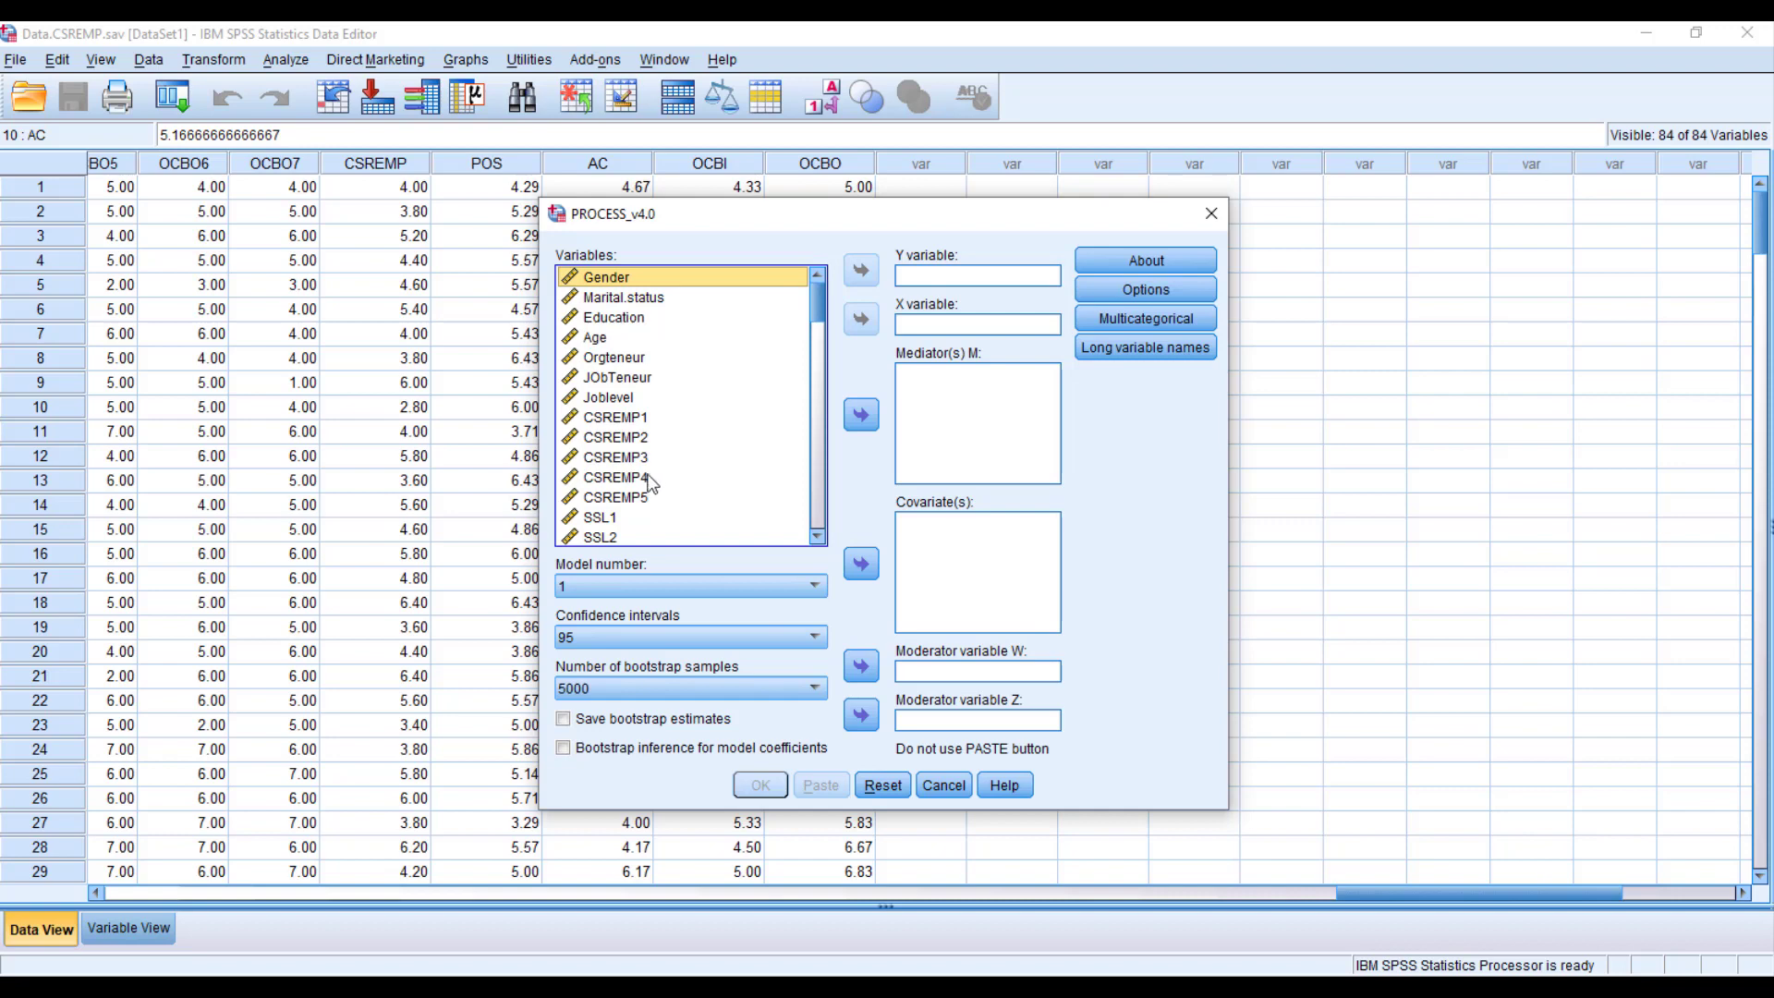
pyautogui.scroll(-20, 645, 485)
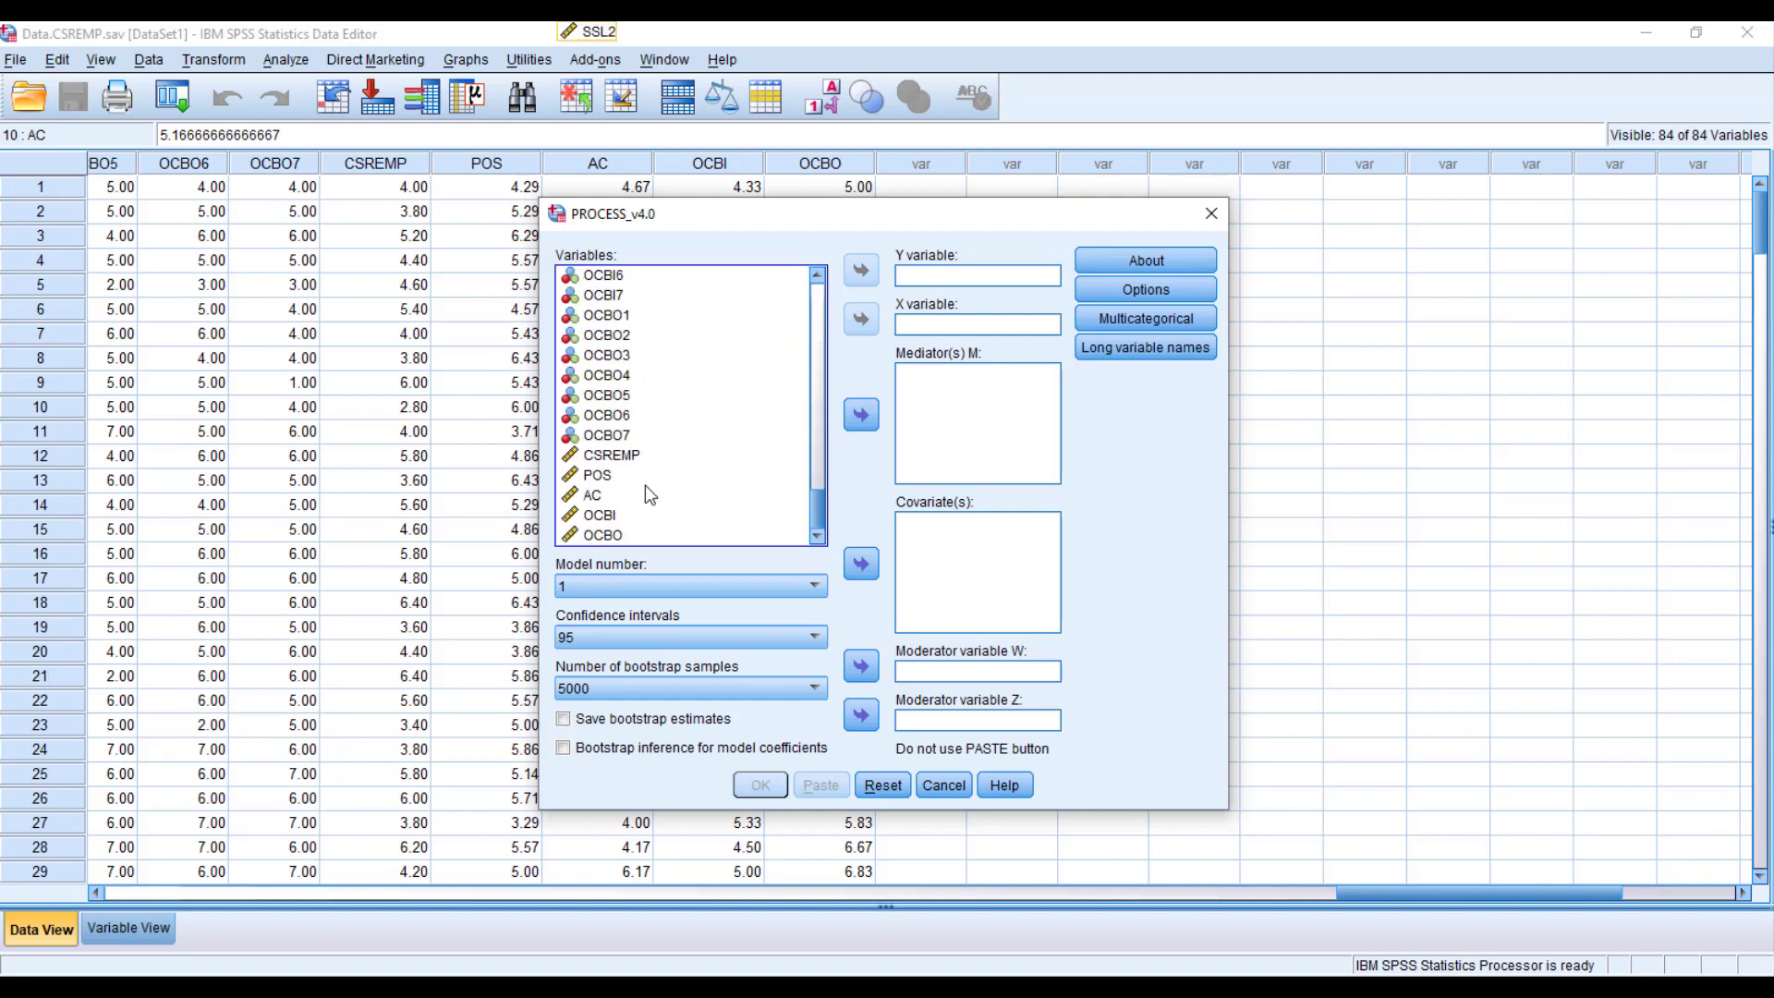
pyautogui.click(635, 459)
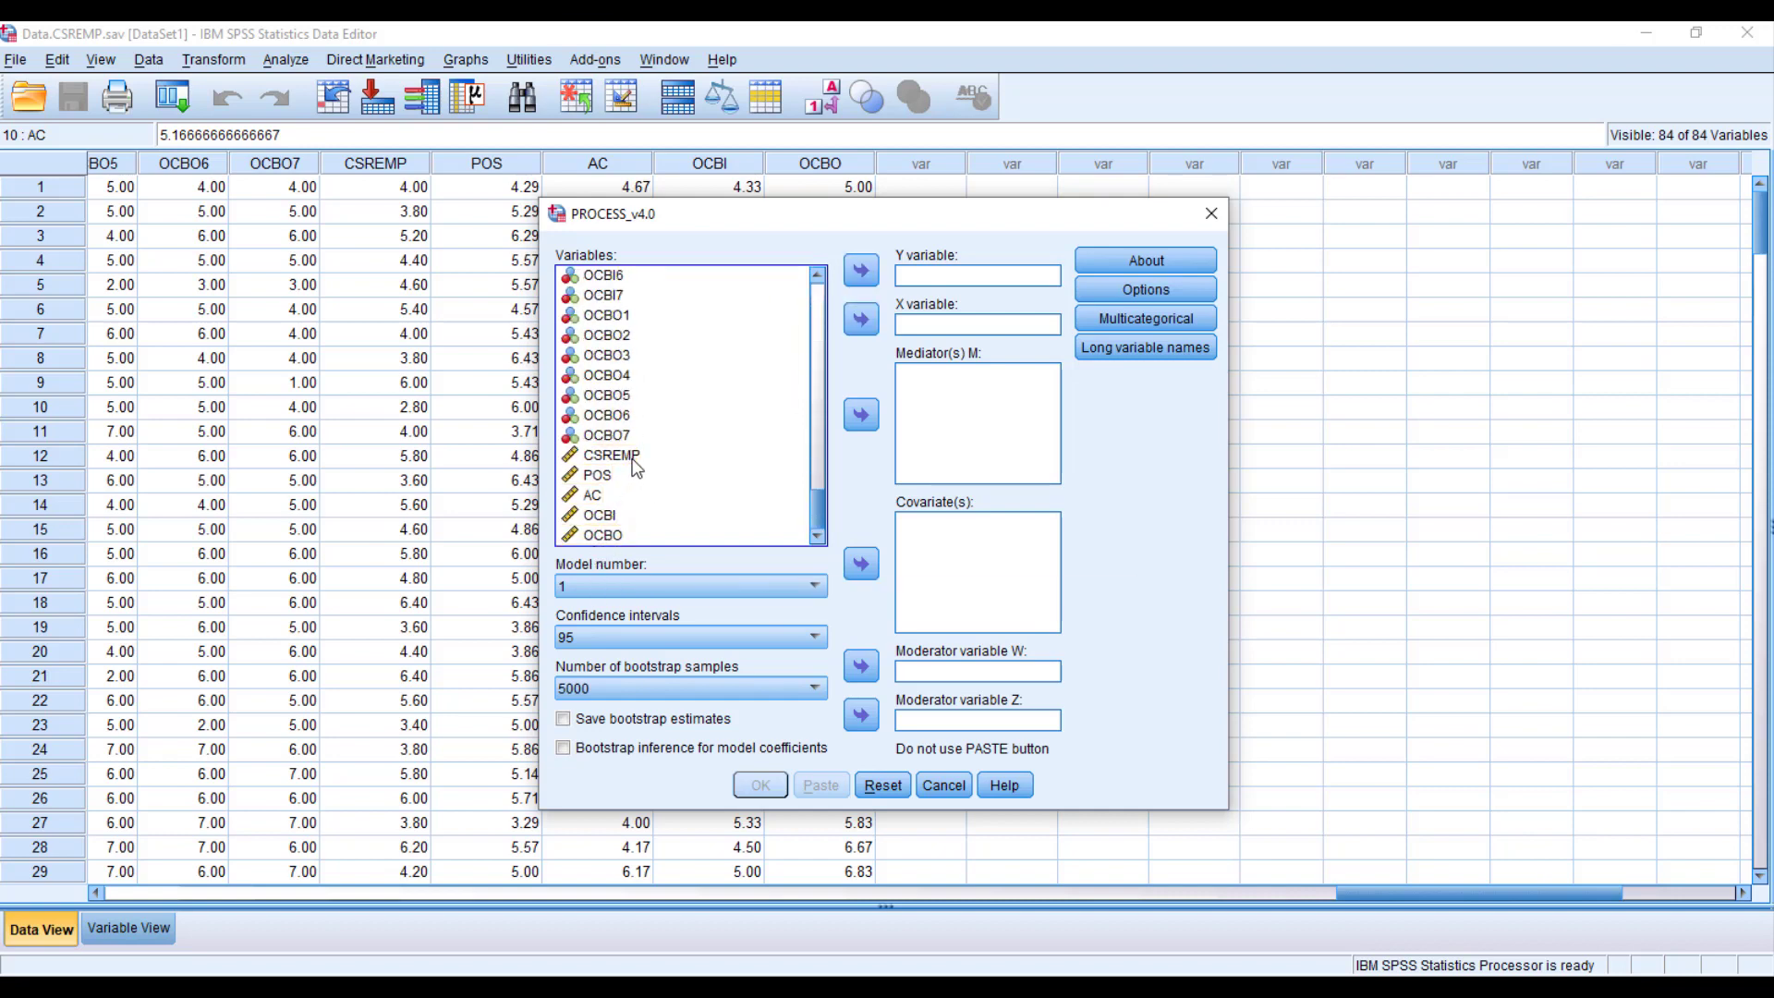
pyautogui.click(860, 320)
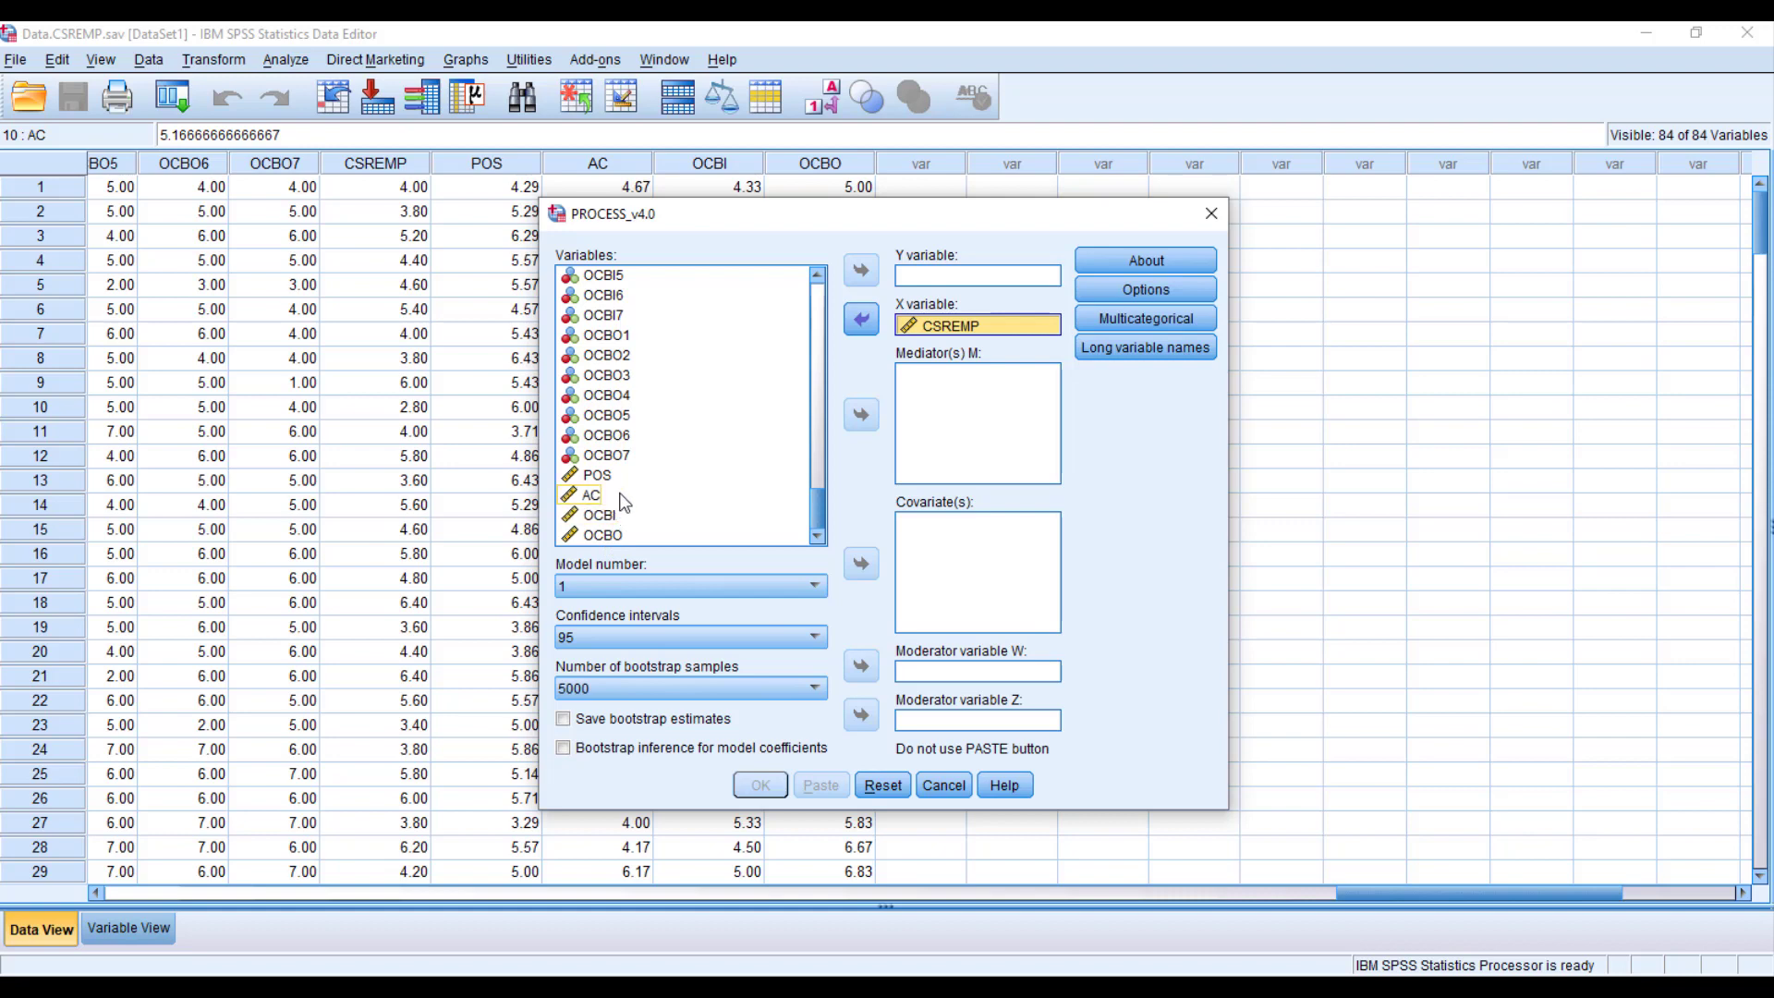
pyautogui.click(614, 534)
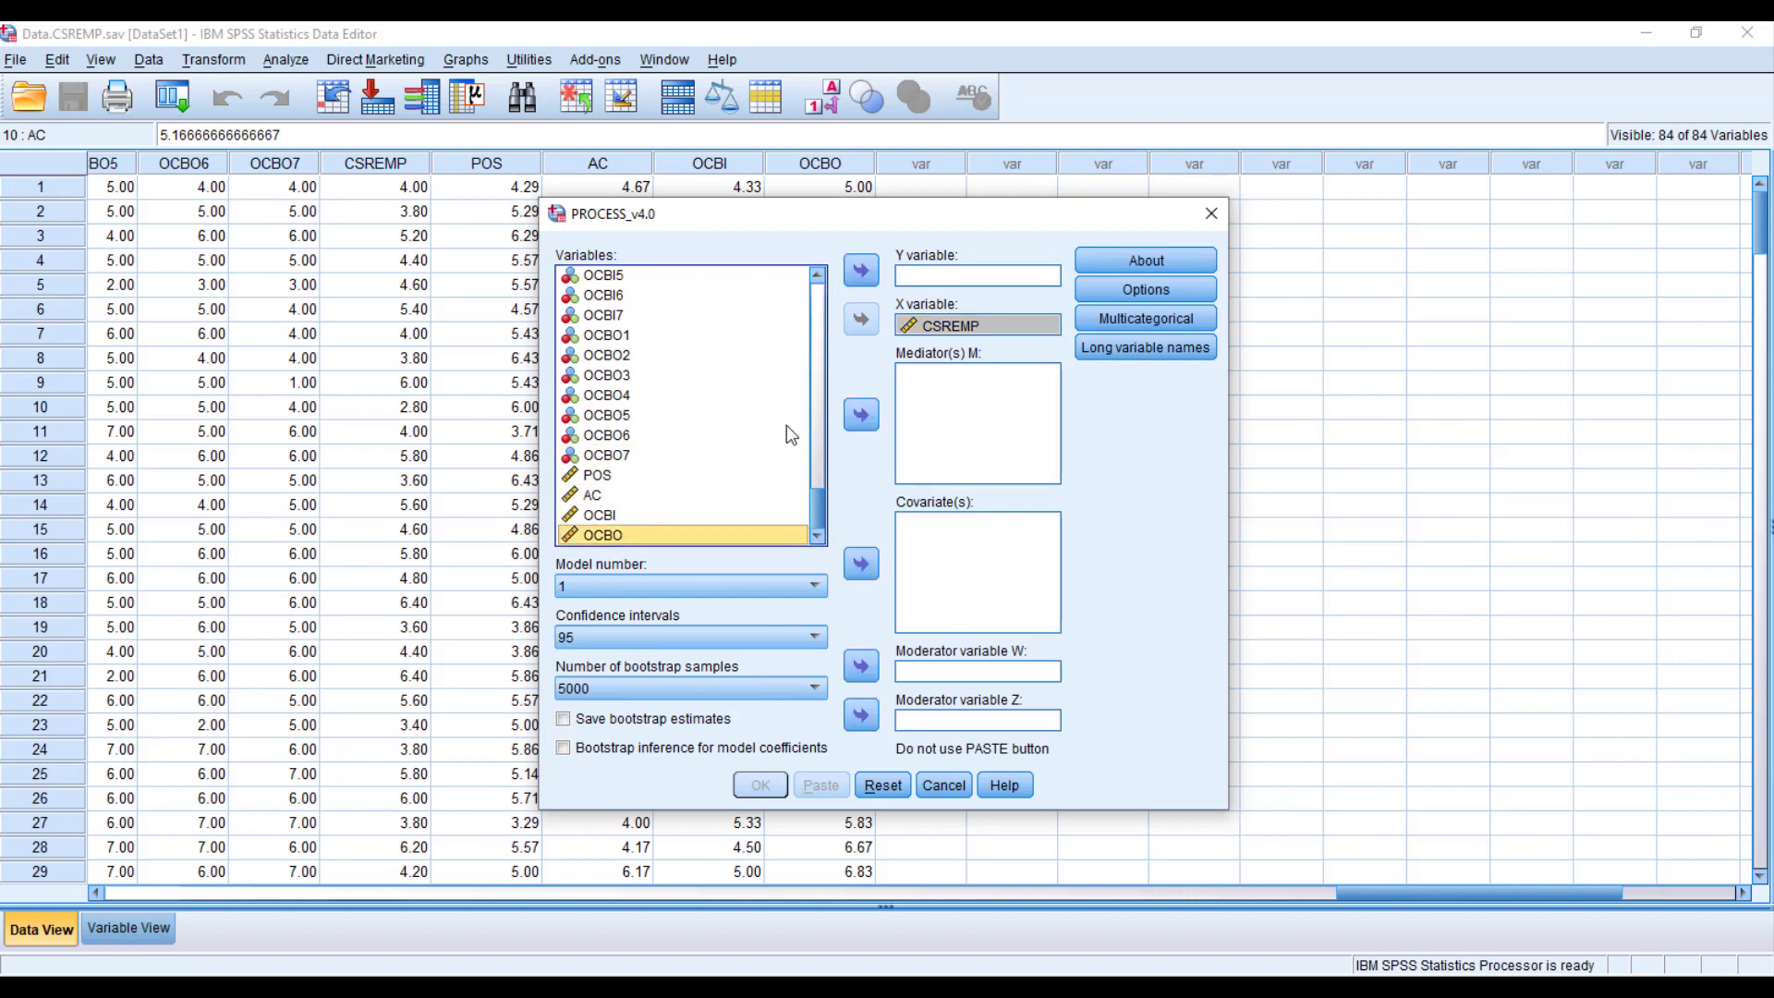
pyautogui.click(862, 277)
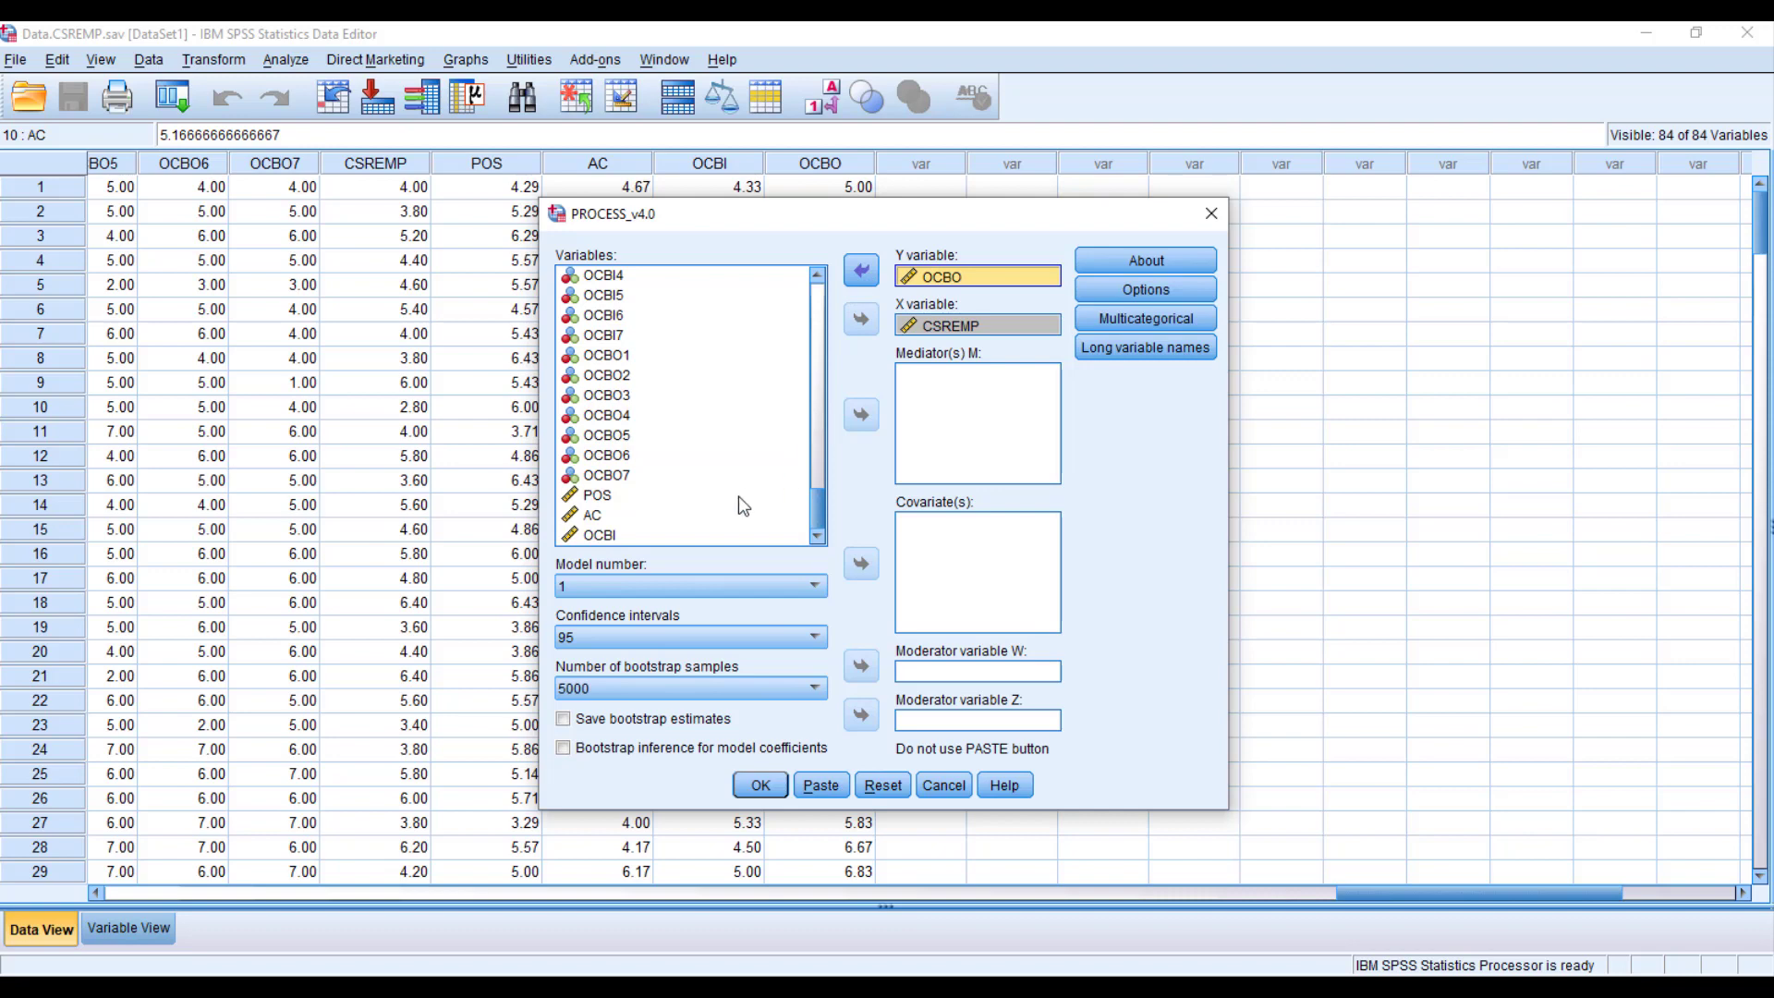
# - Add POS as the first mediator and AC as the second
pyautogui.click(601, 496)
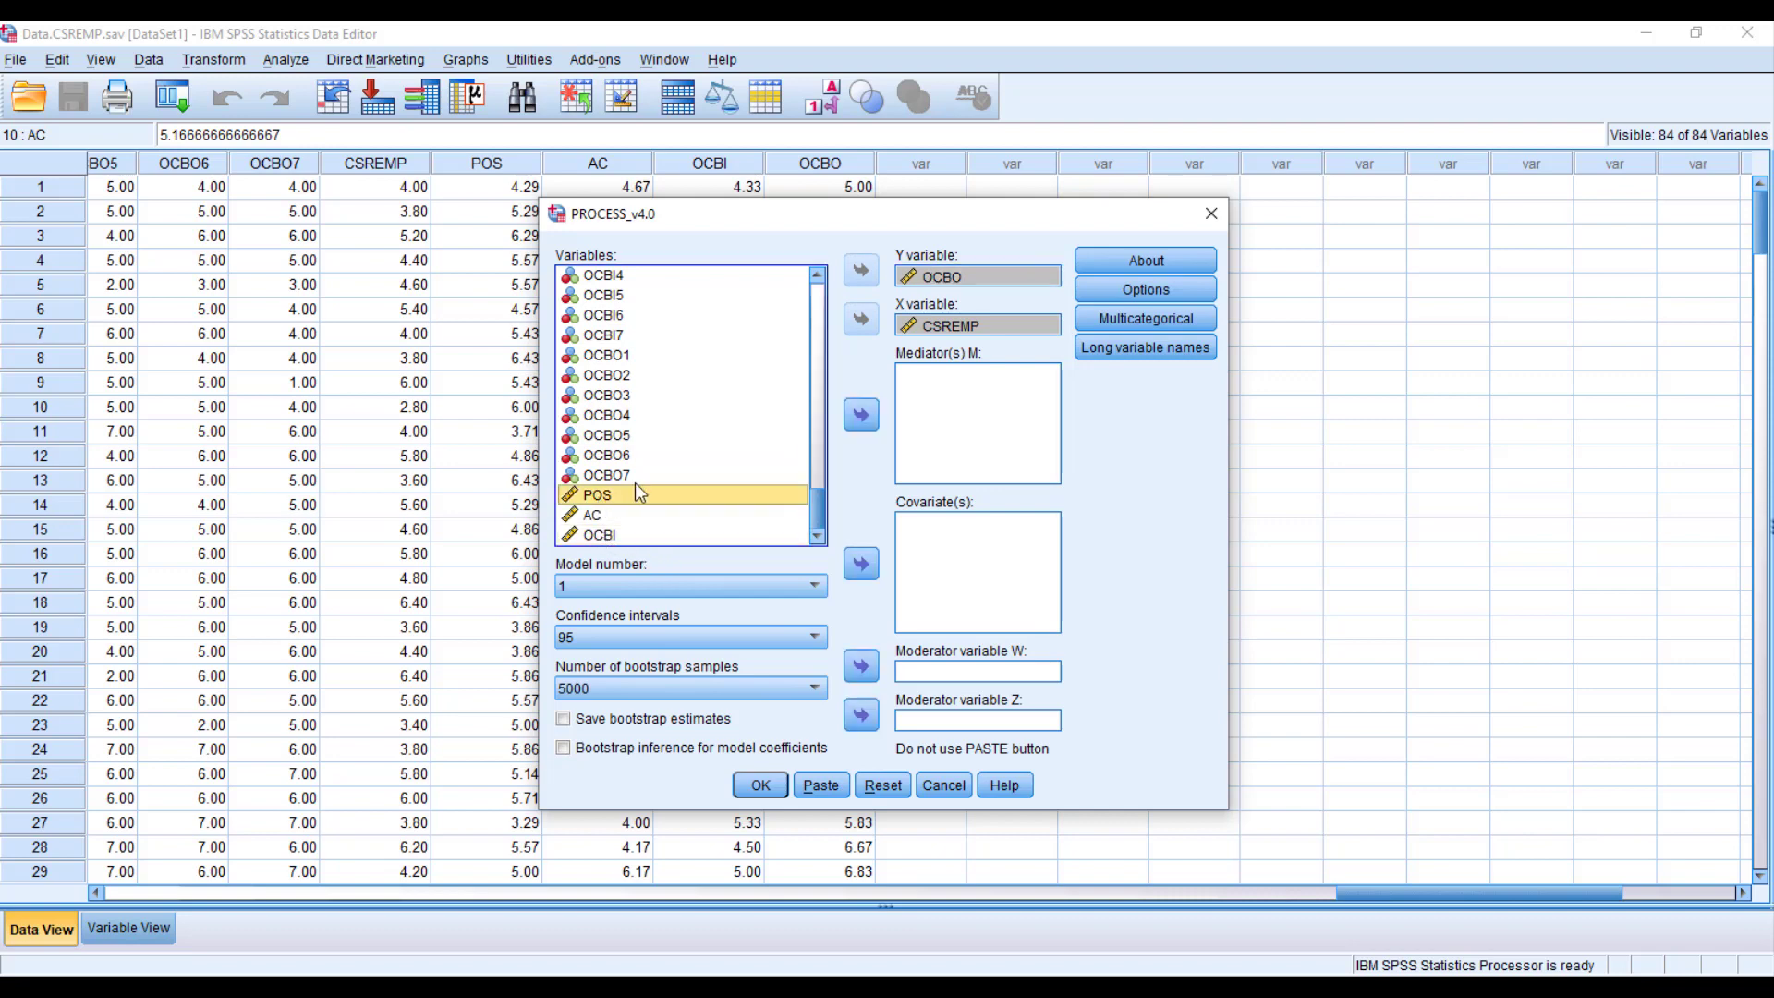
pyautogui.click(862, 414)
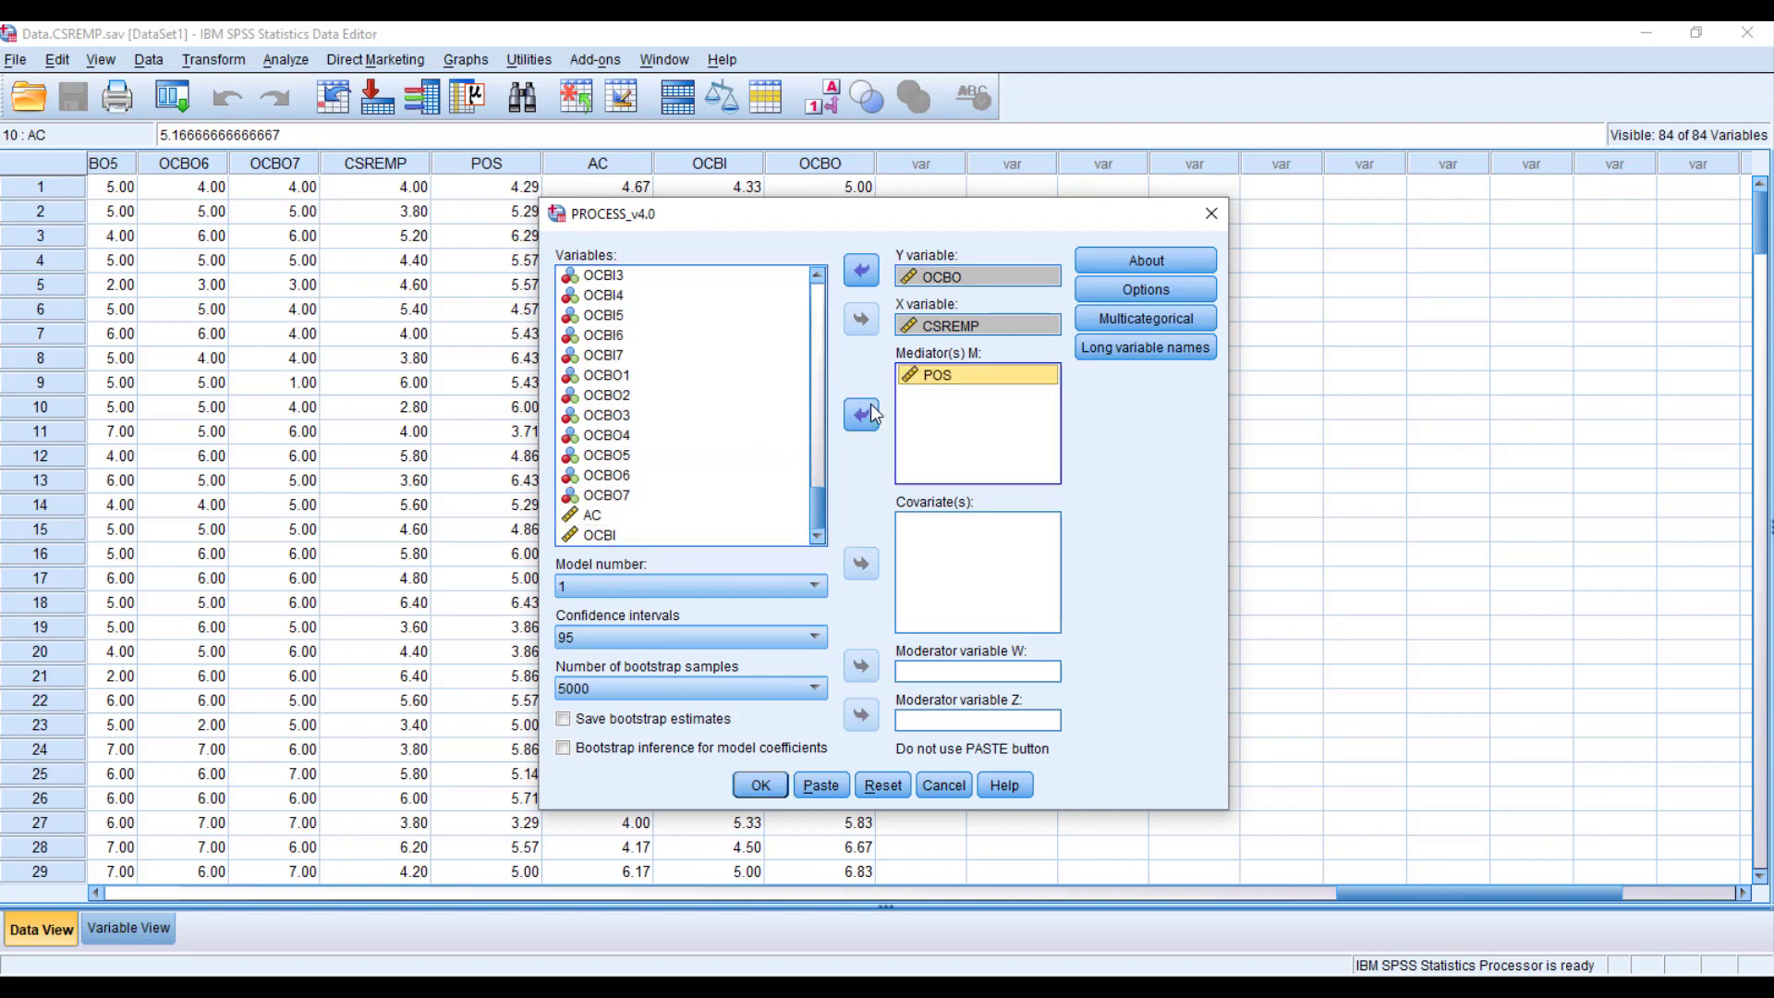
pyautogui.click(586, 515)
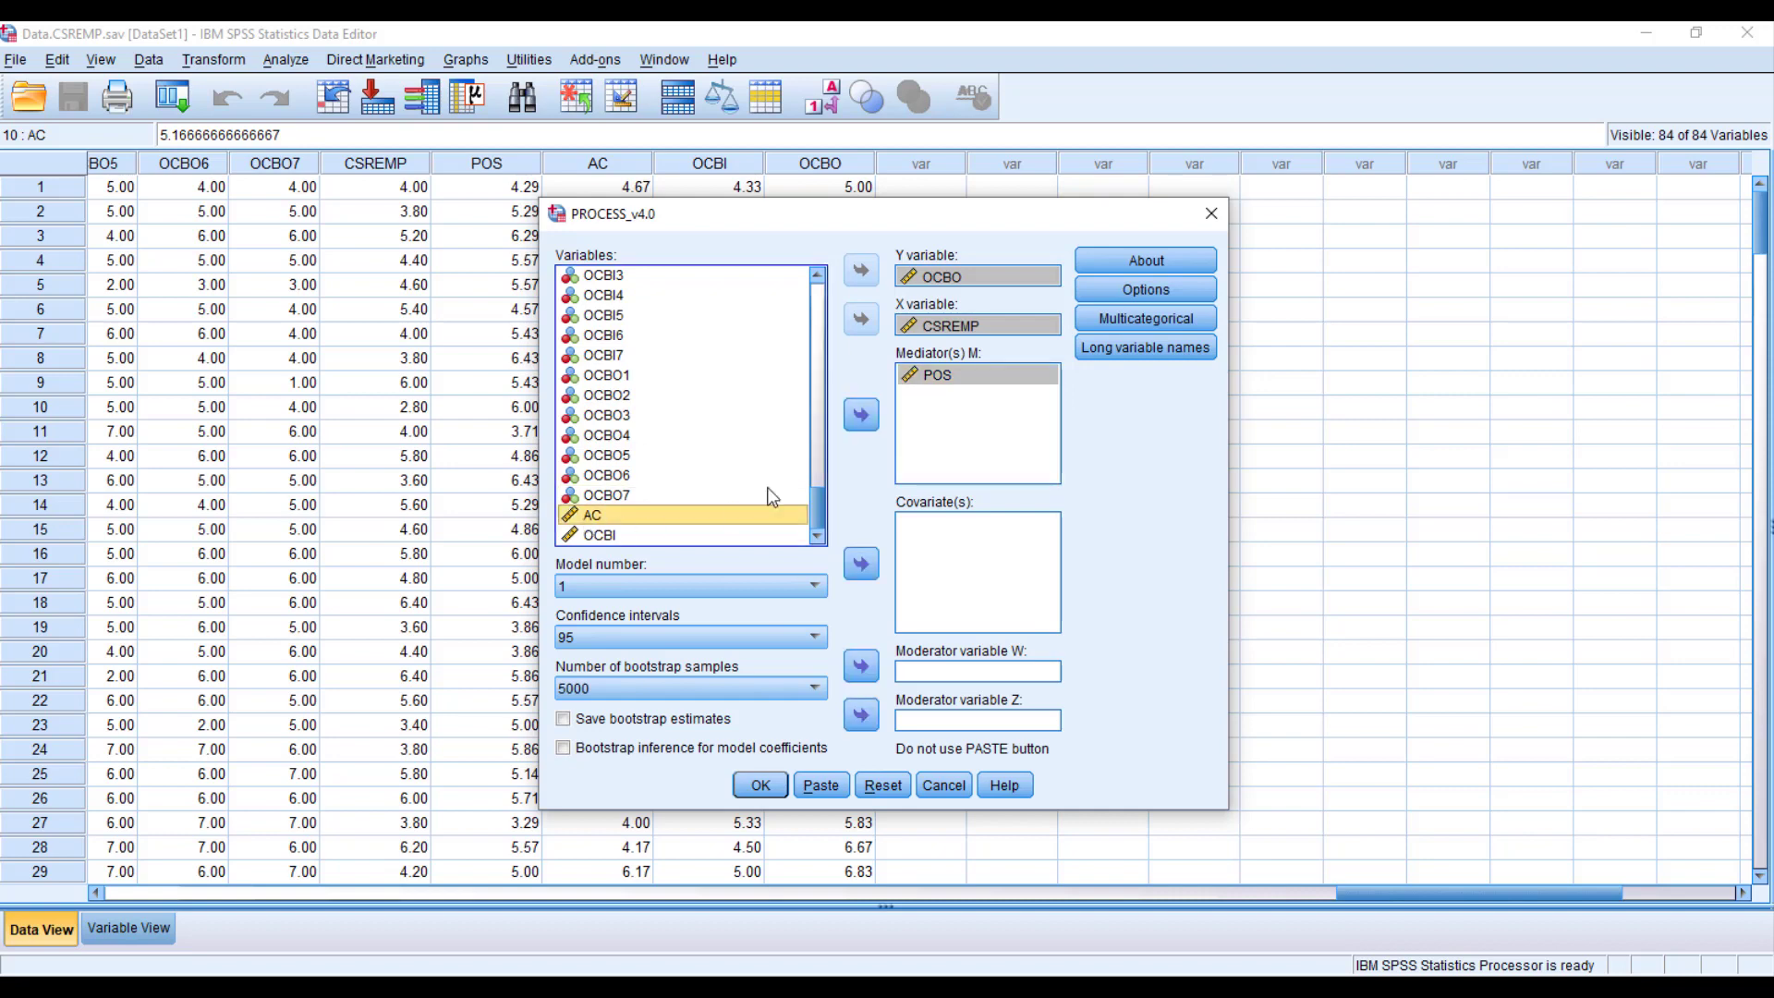
pyautogui.click(862, 415)
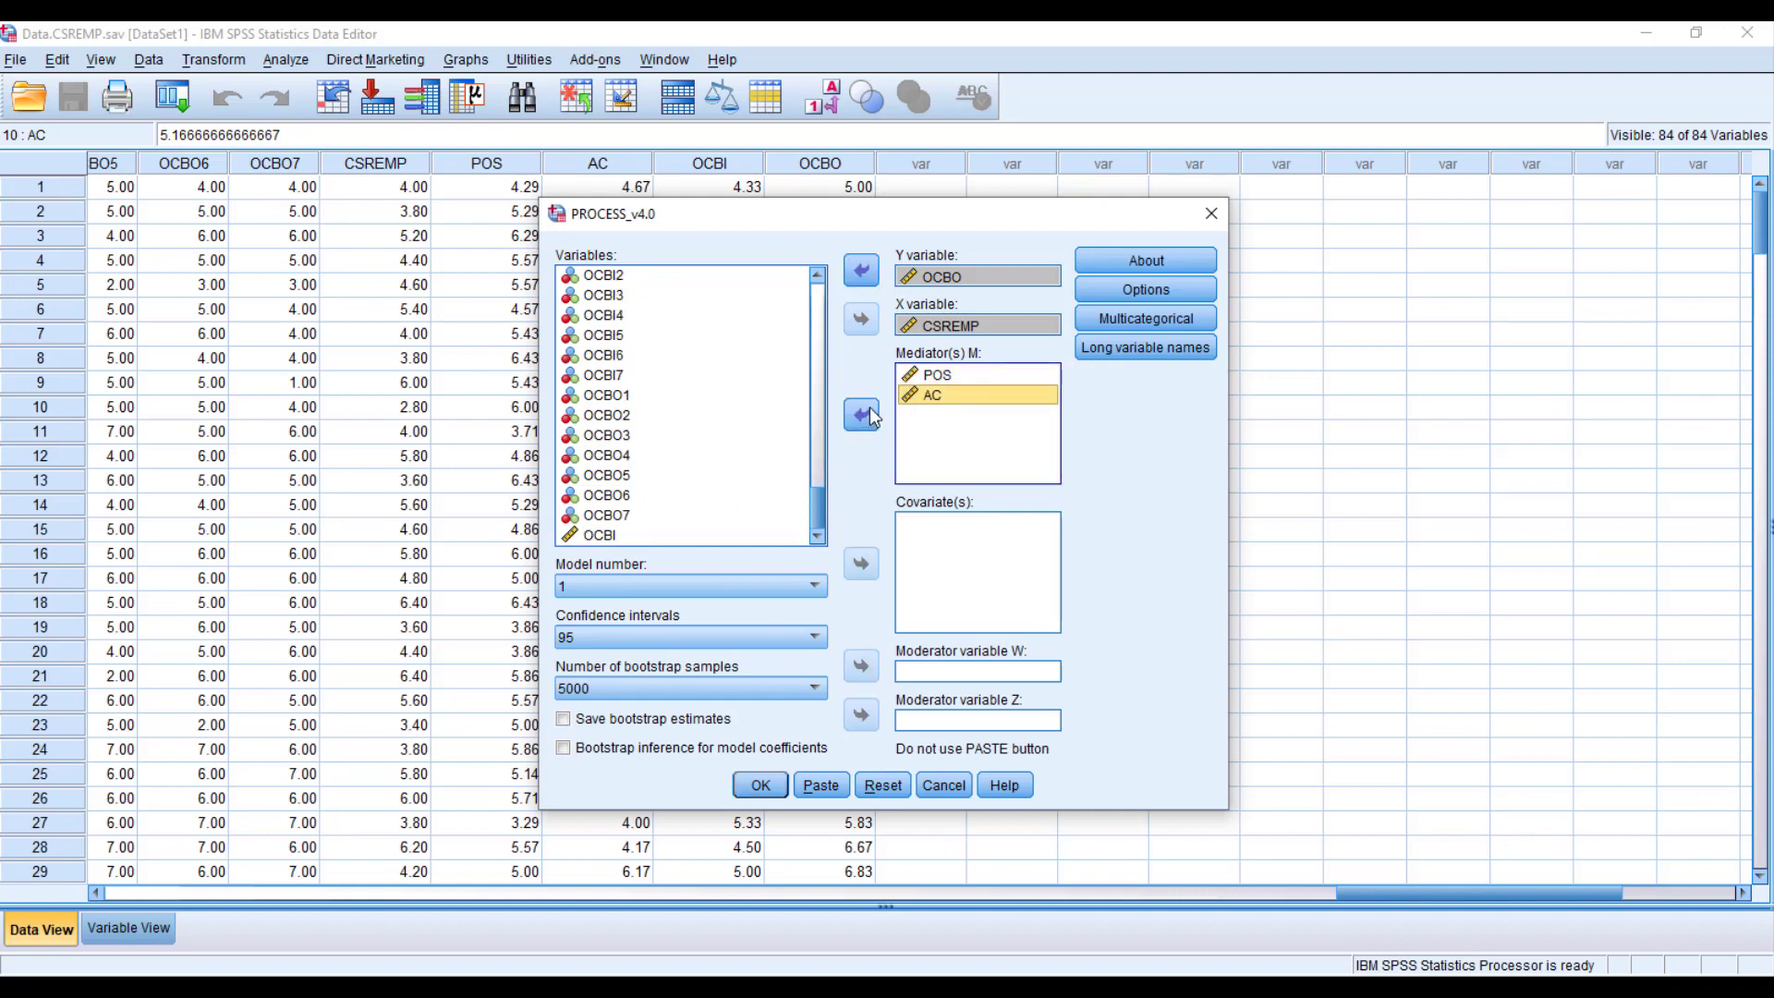
pyautogui.click(1146, 289)
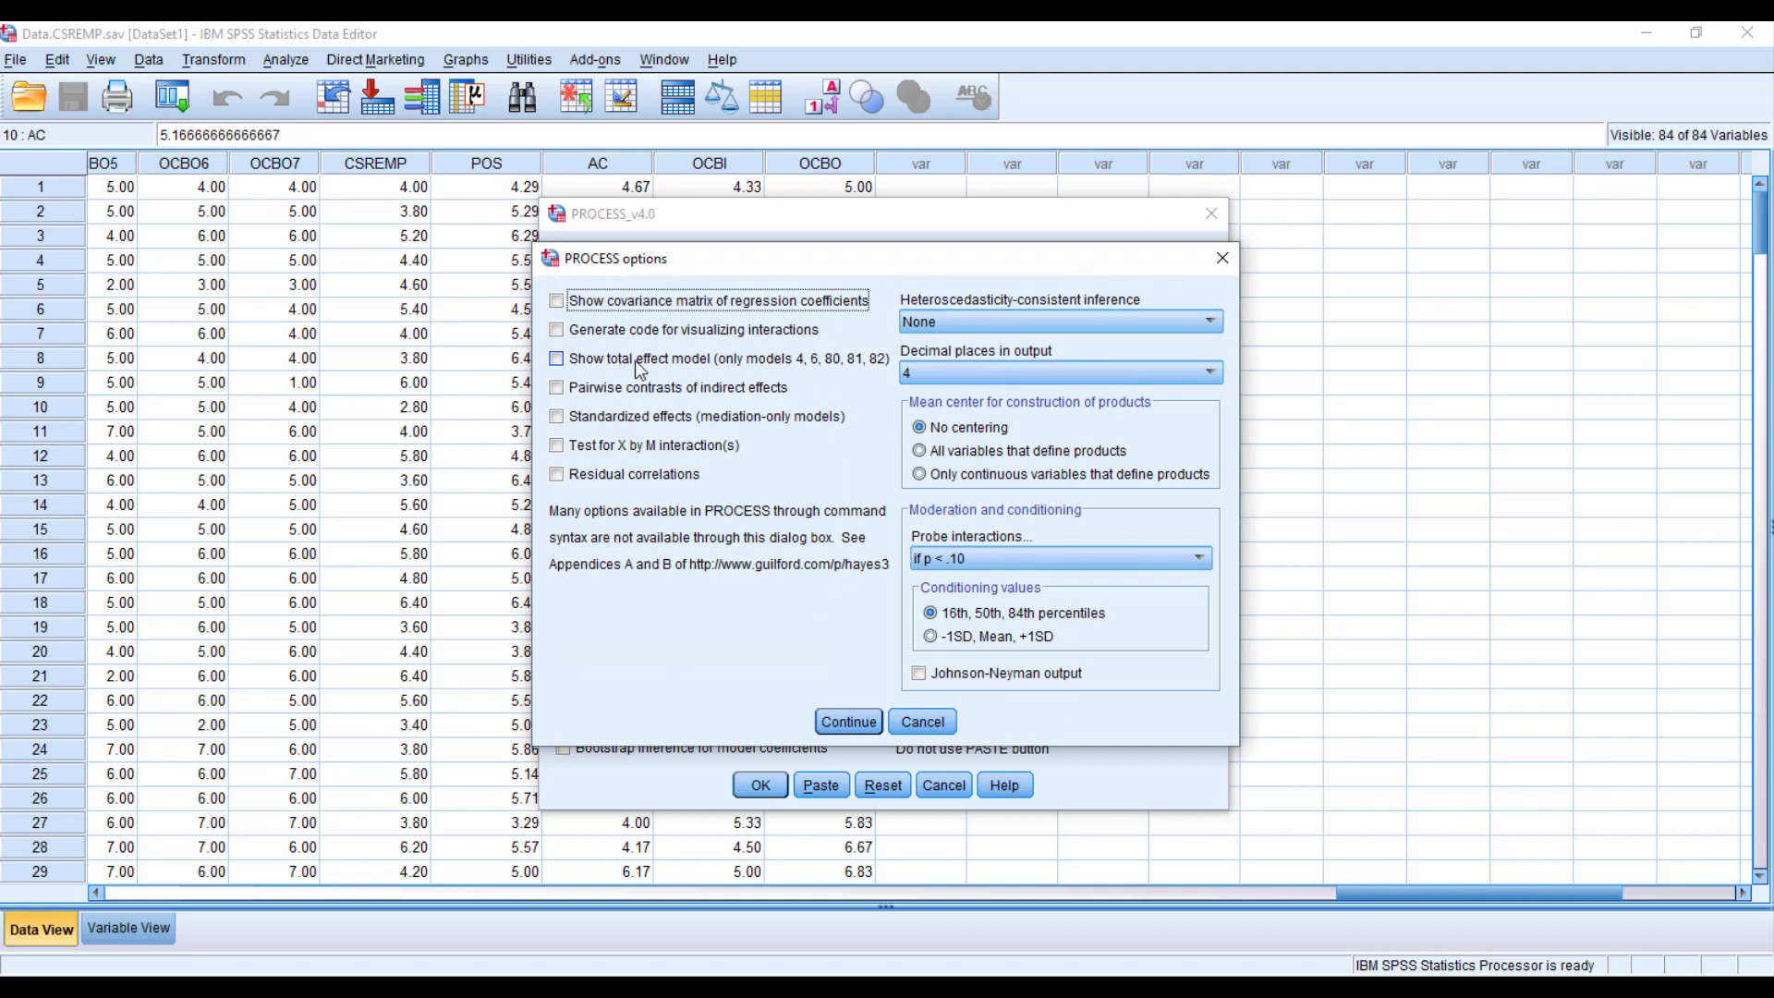
# - Request total effect model and standardized effects, and probe interactions only if p < .05
pyautogui.click(603, 361)
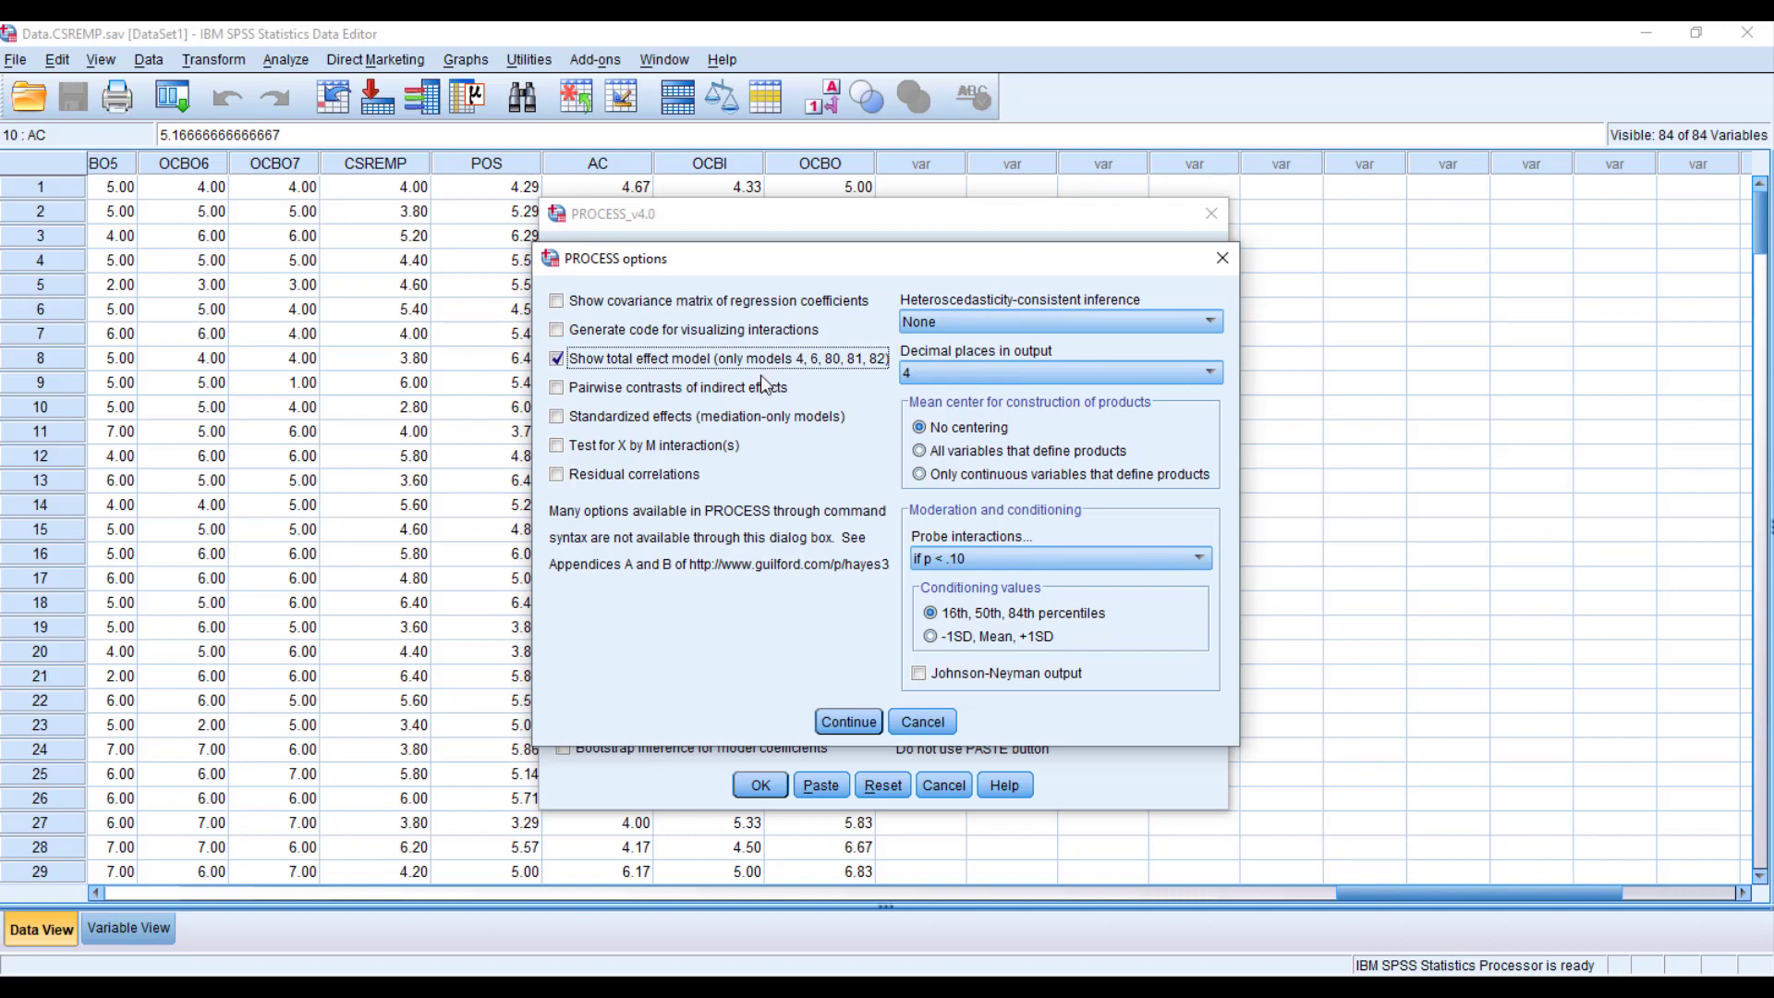
pyautogui.click(559, 418)
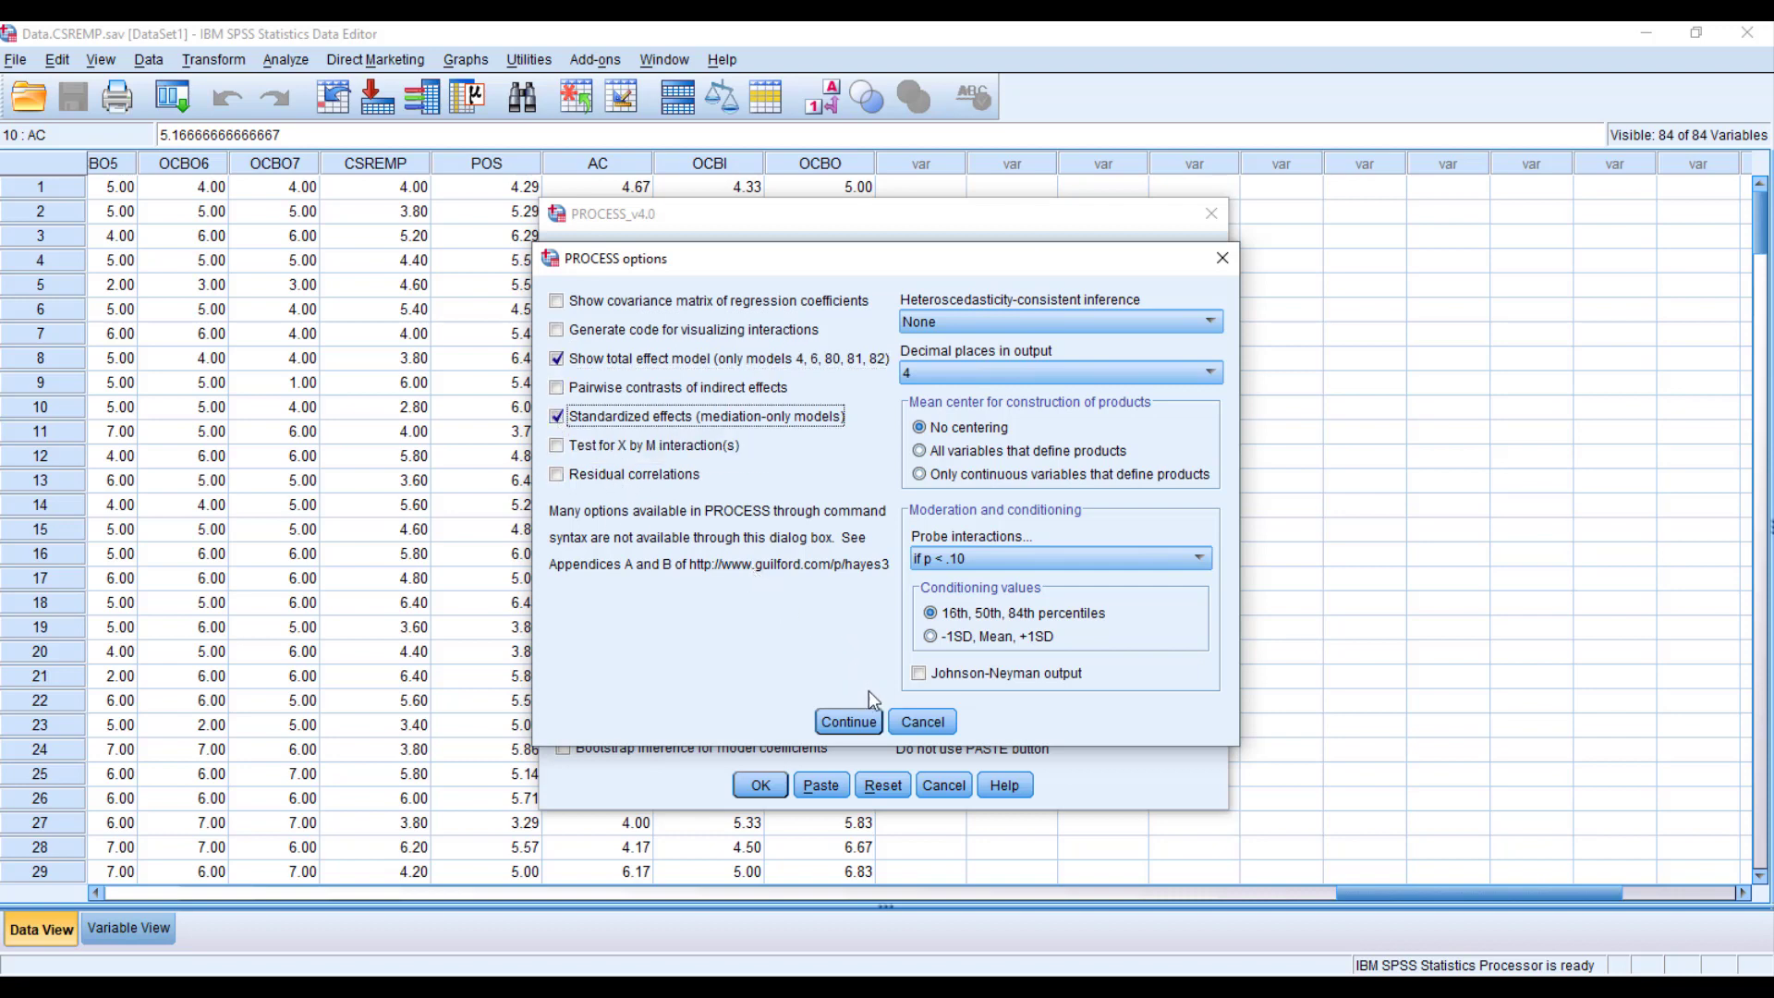
pyautogui.click(988, 557)
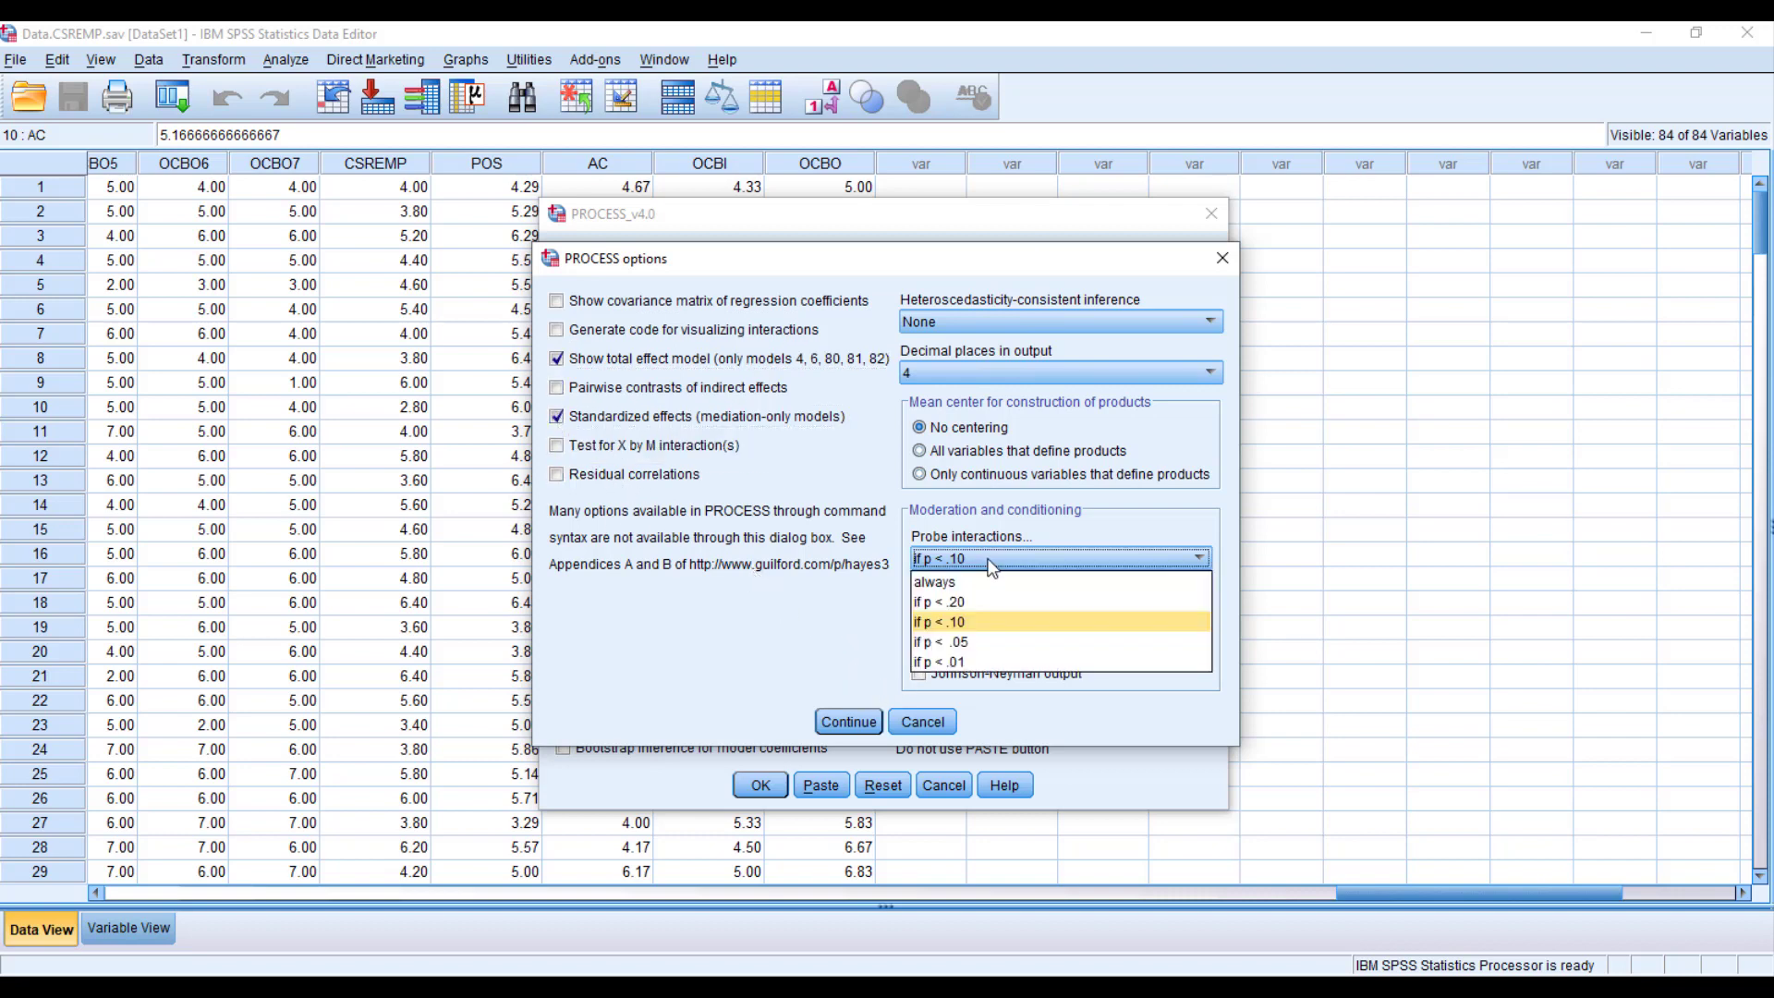
pyautogui.click(959, 643)
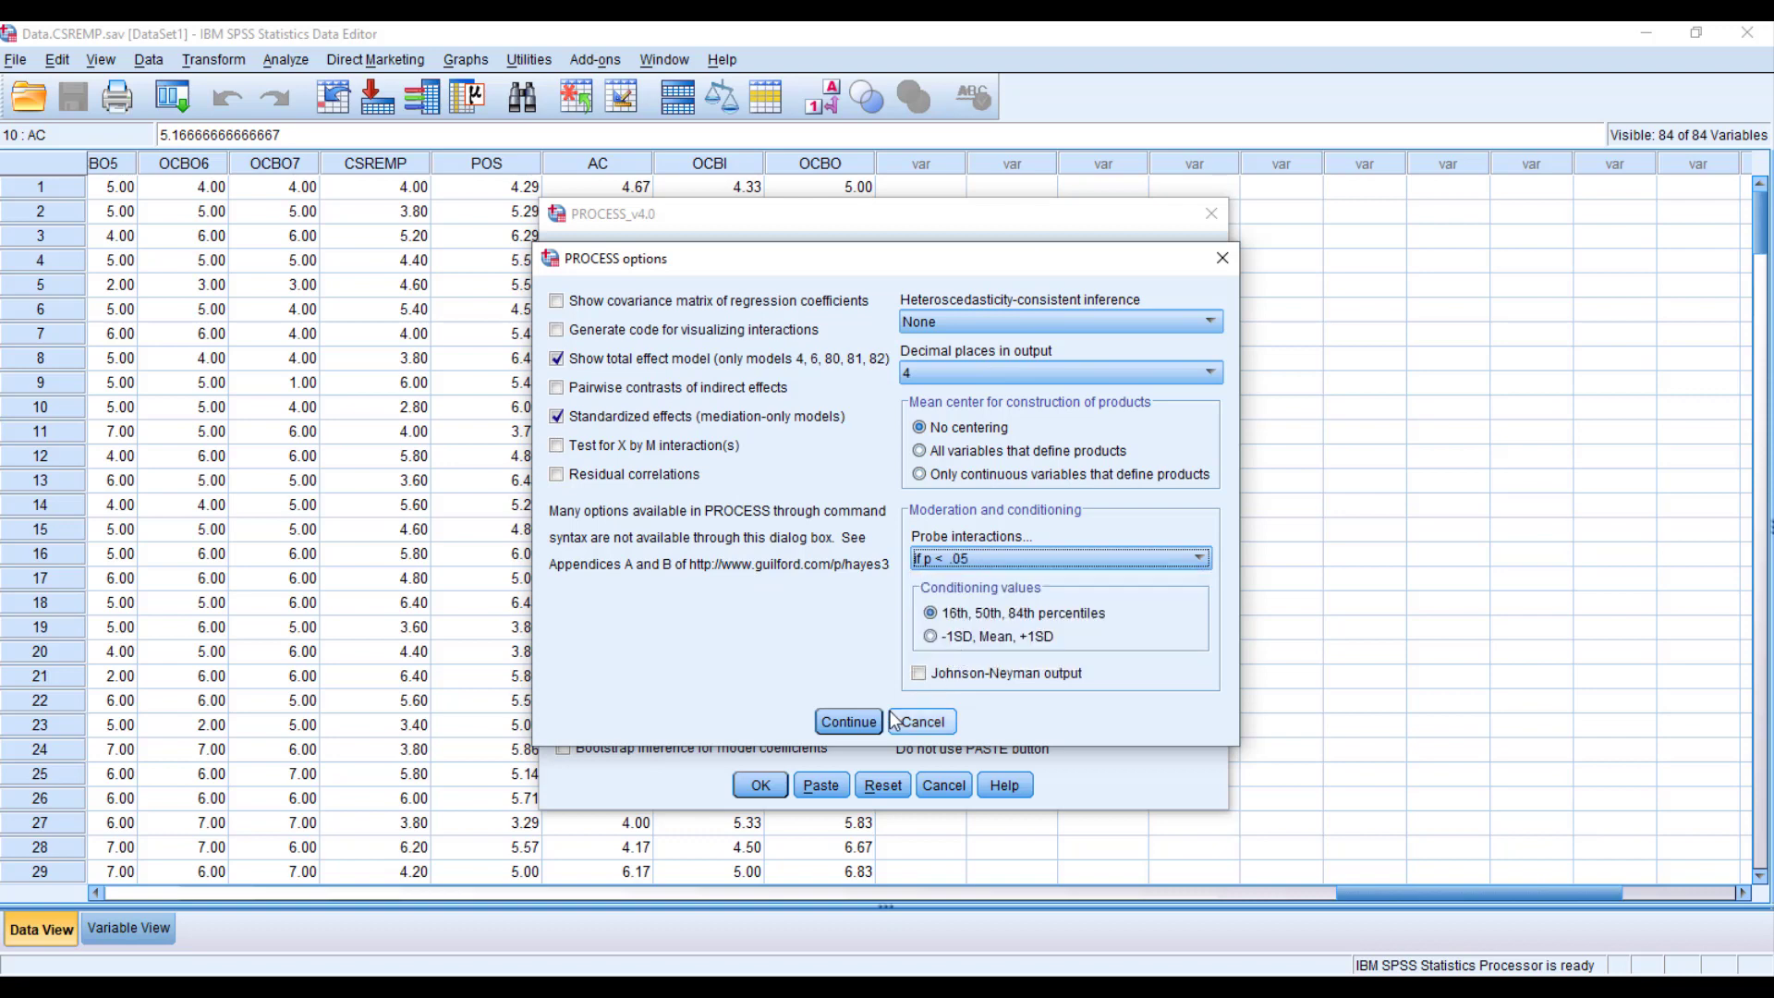
pyautogui.click(848, 722)
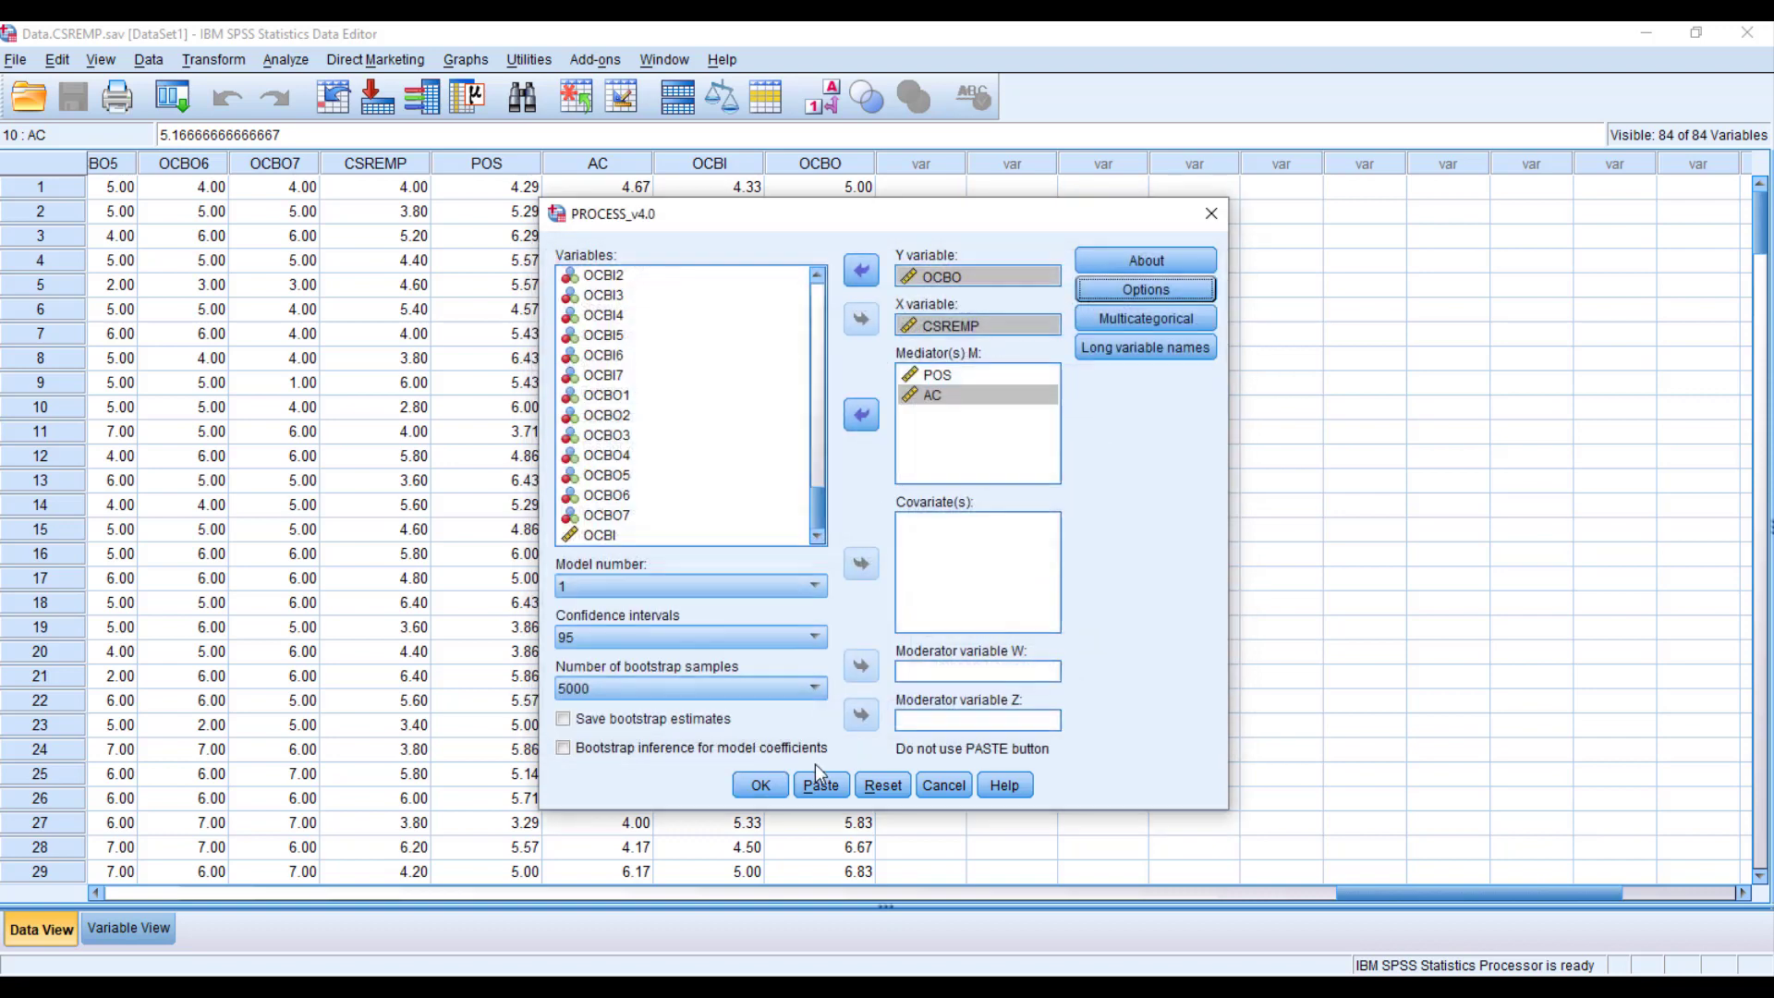
# - Choose PROCESS model 6 and run the CSREMP→POS→AC→OCBO serial mediation
pyautogui.click(789, 588)
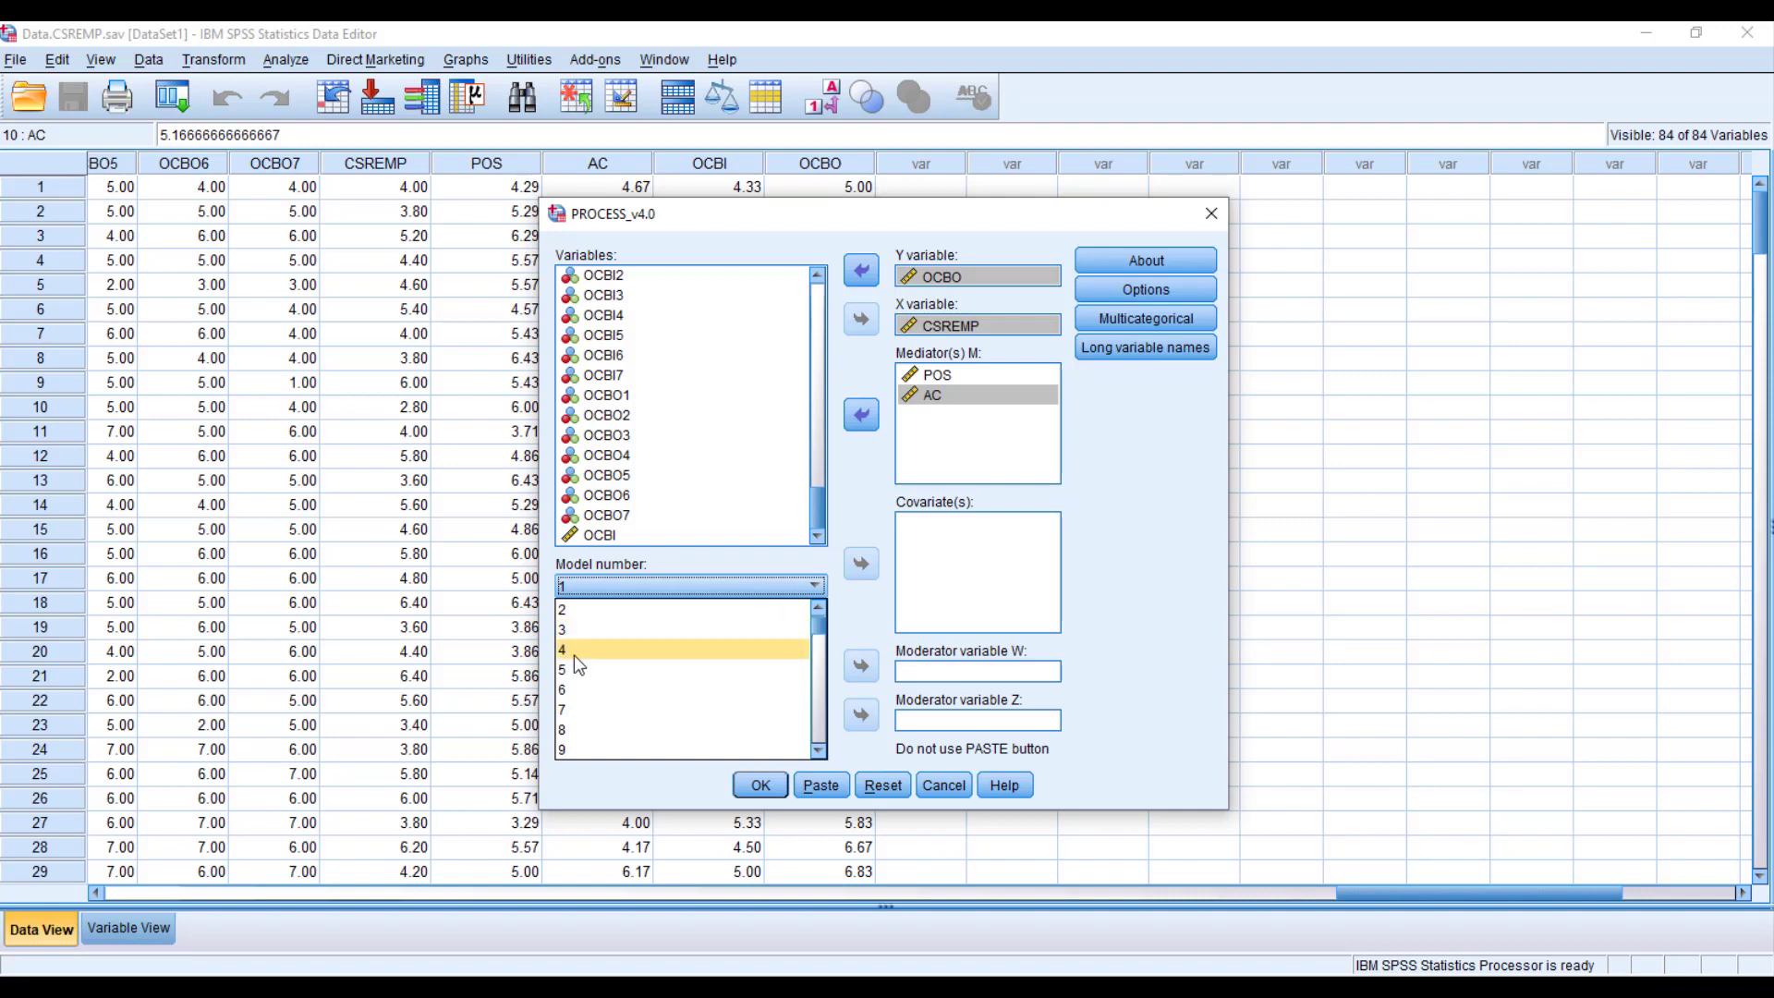
pyautogui.click(716, 583)
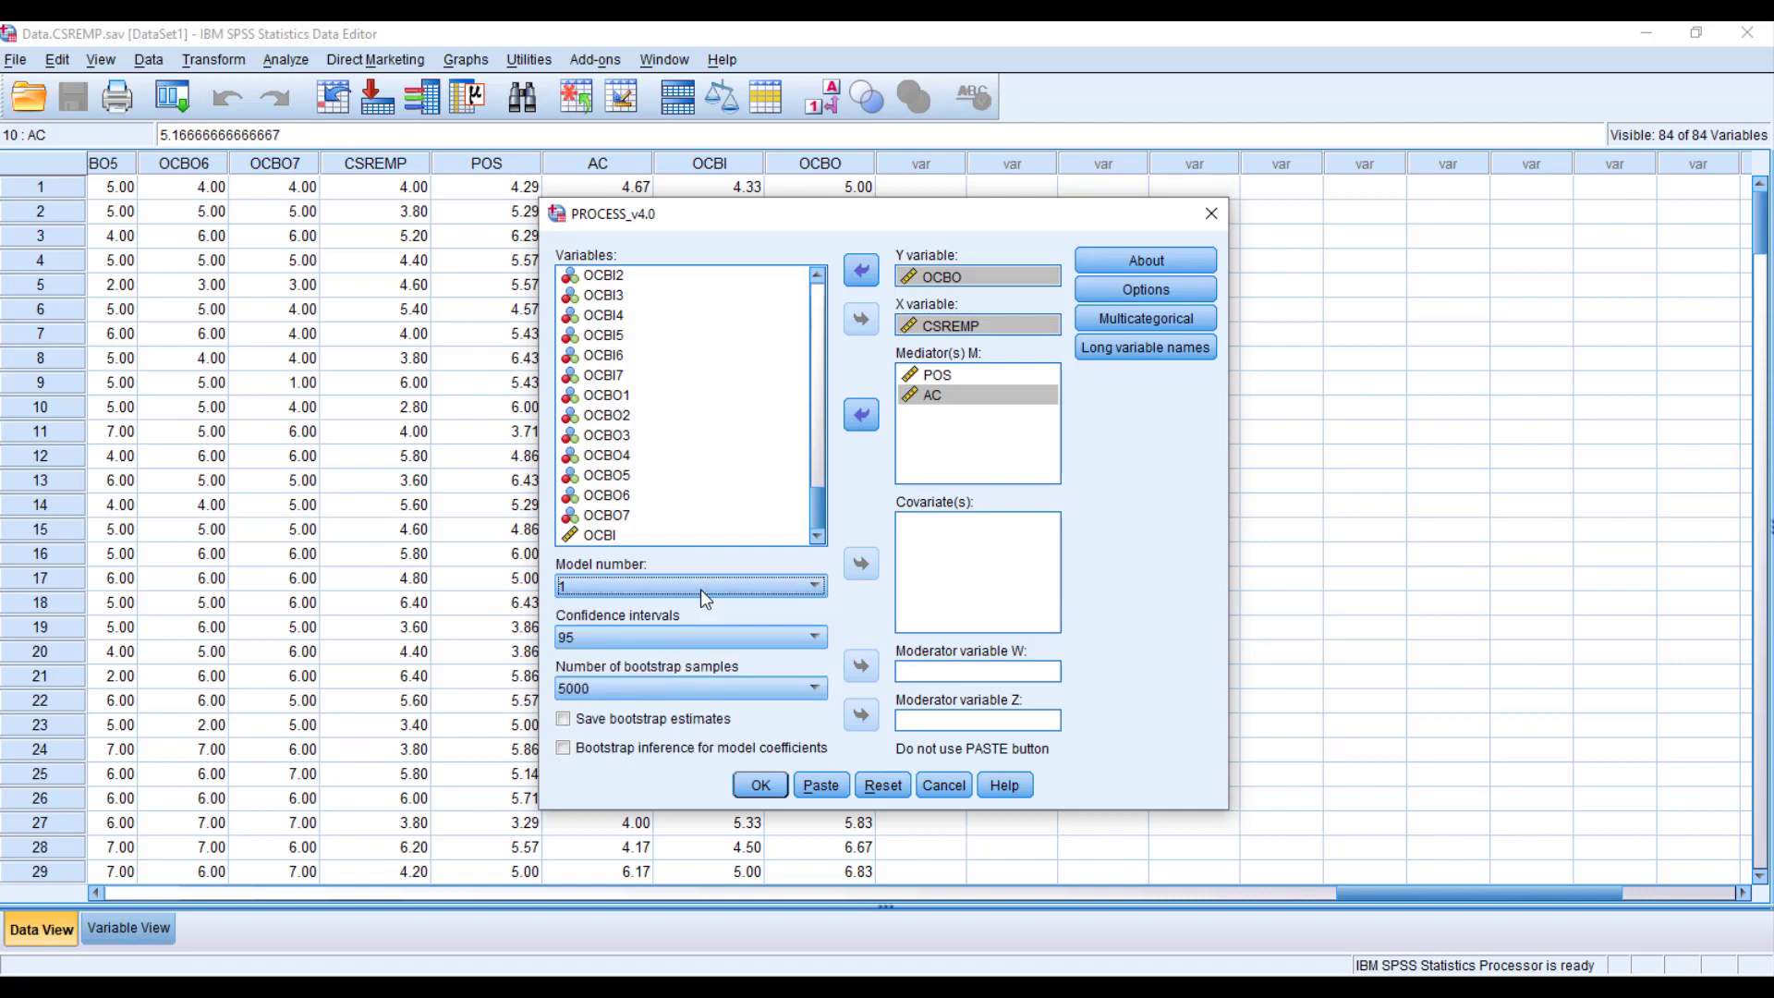
pyautogui.click(701, 590)
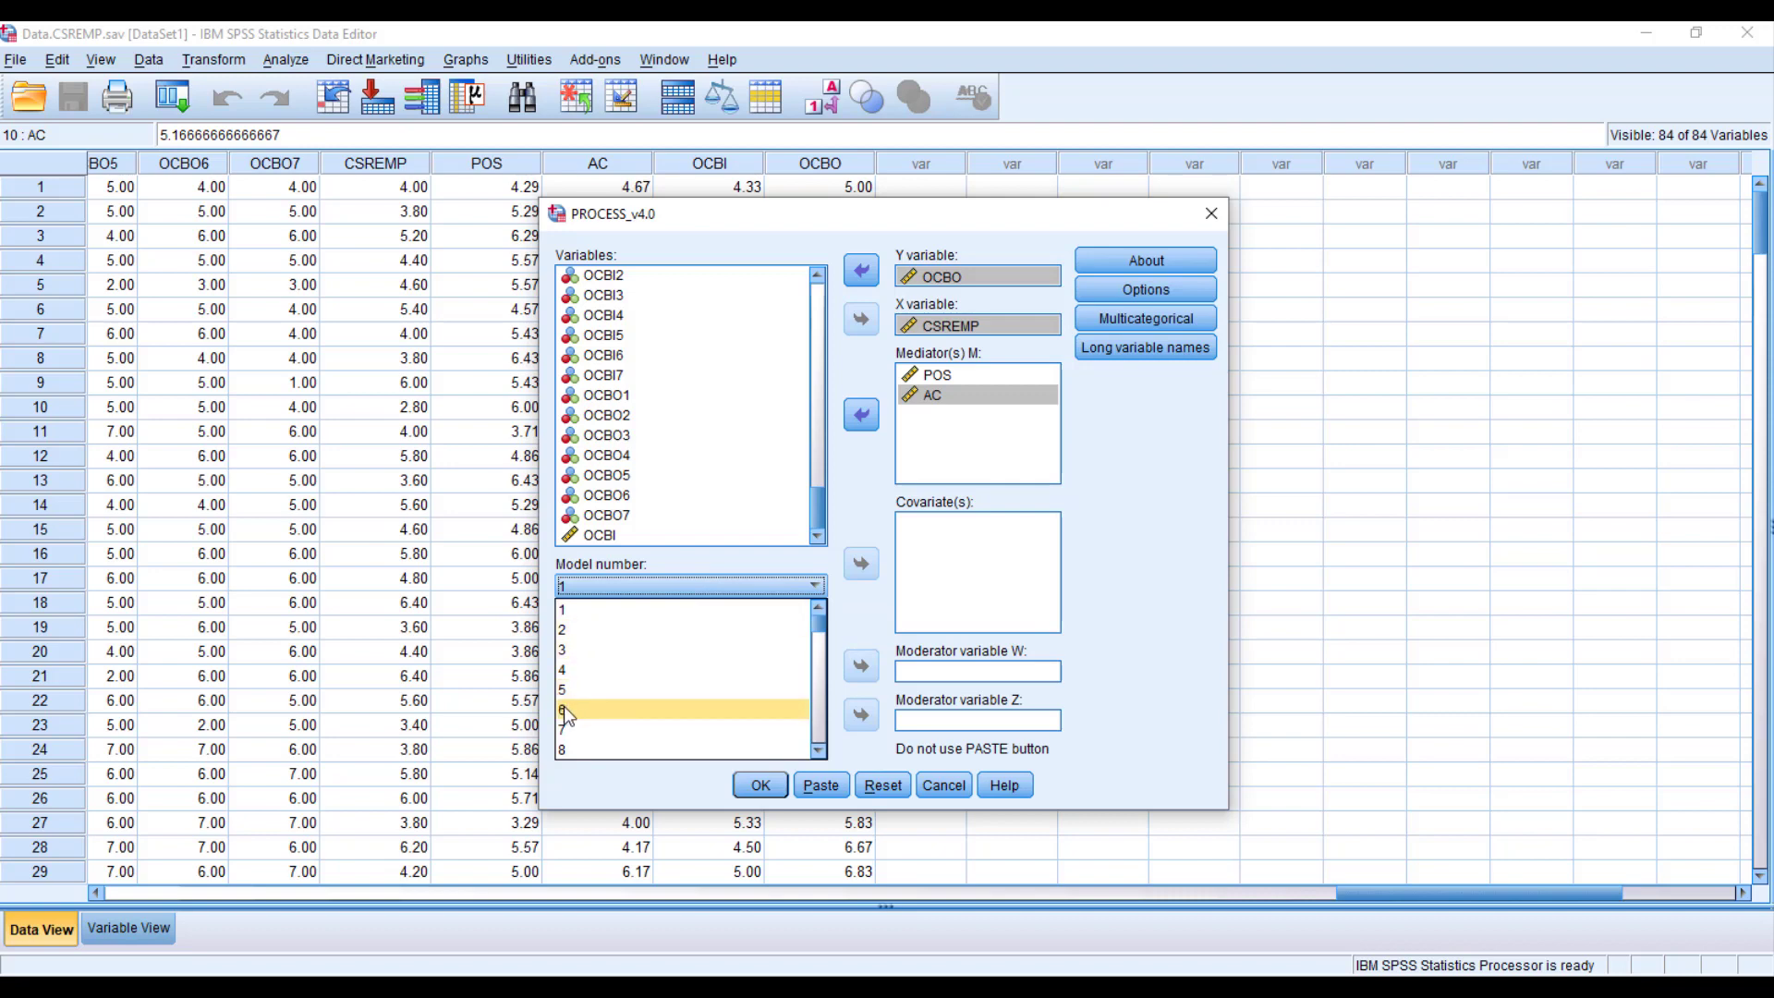
pyautogui.click(563, 707)
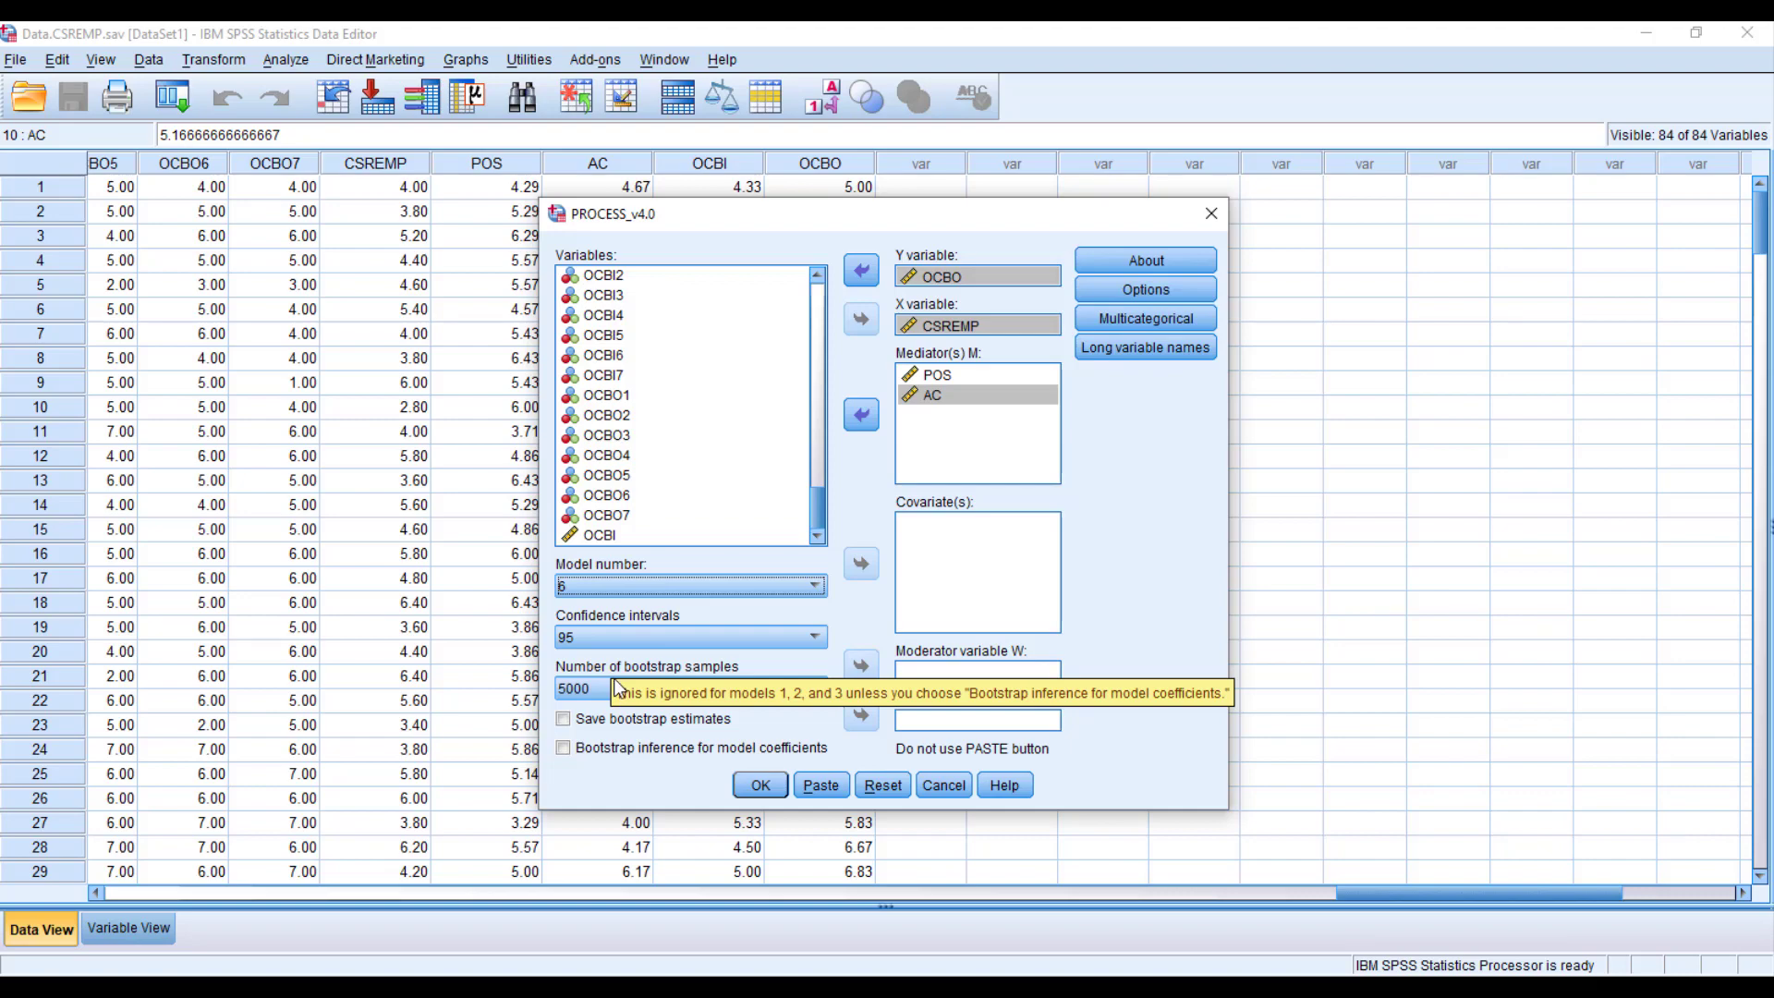
pyautogui.click(760, 785)
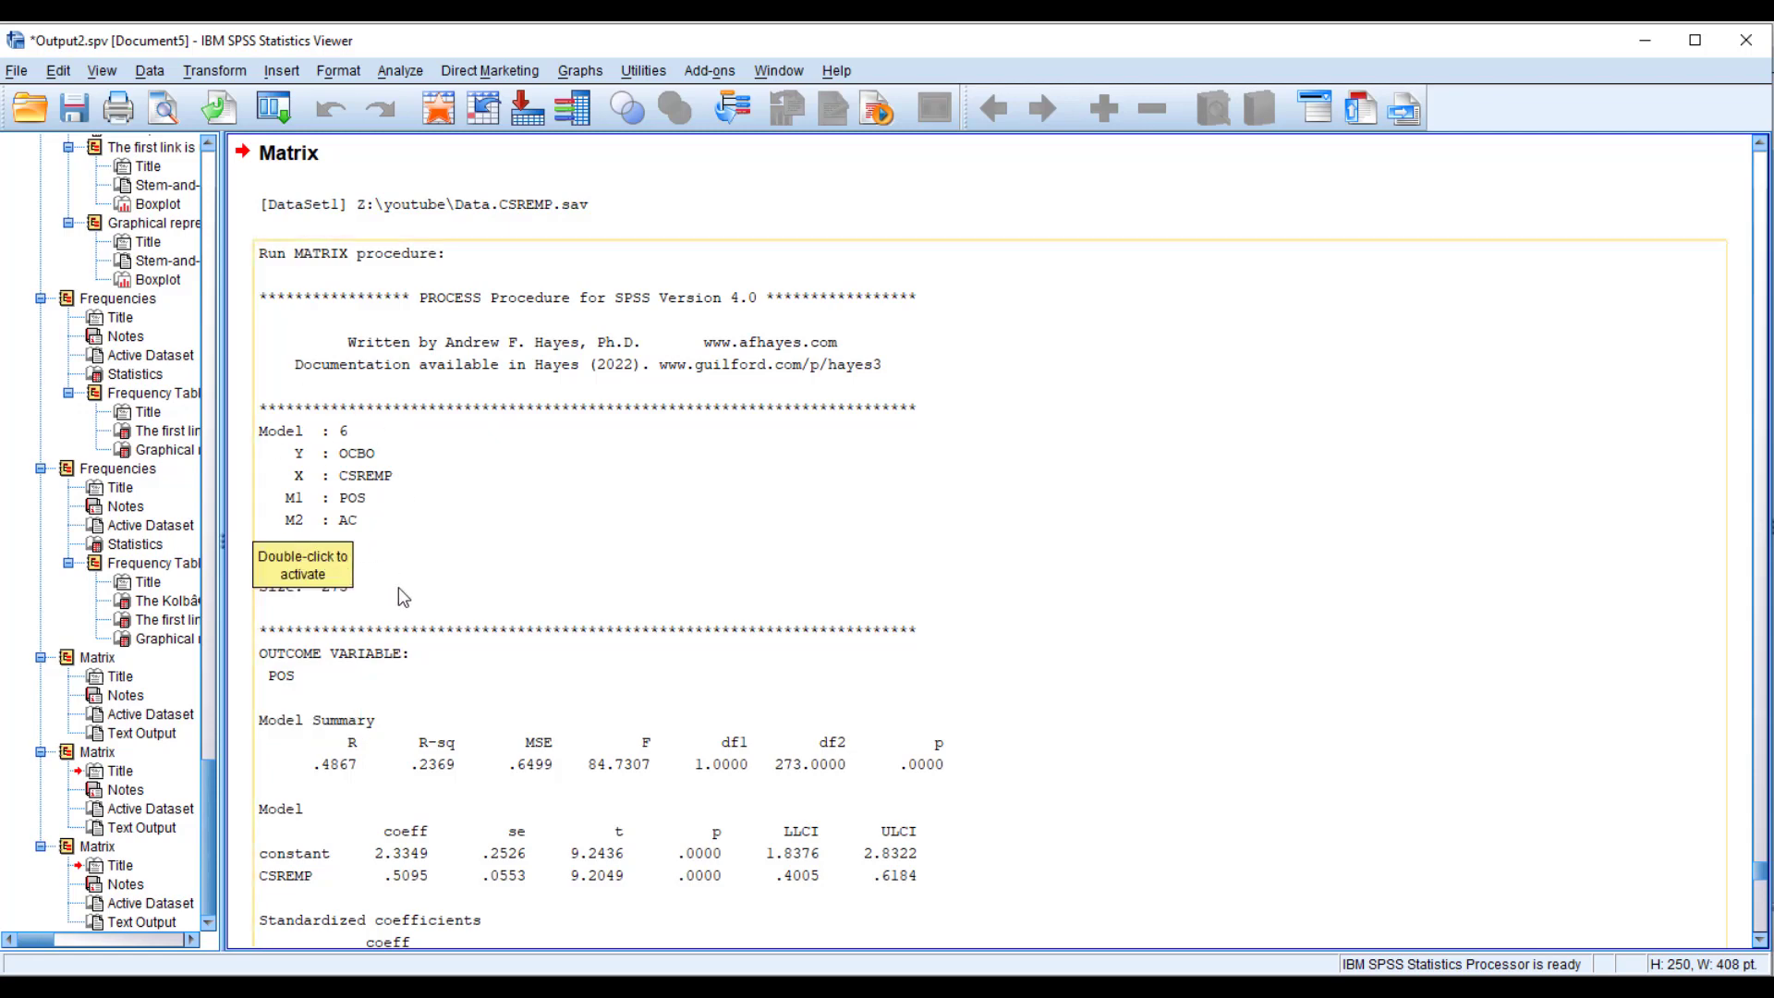
# - Scroll the output to the POS and AC outcome models, where AC's R-sq is .1511
pyautogui.scroll(-5, 398, 585)
pyautogui.scroll(-3, 449, 596)
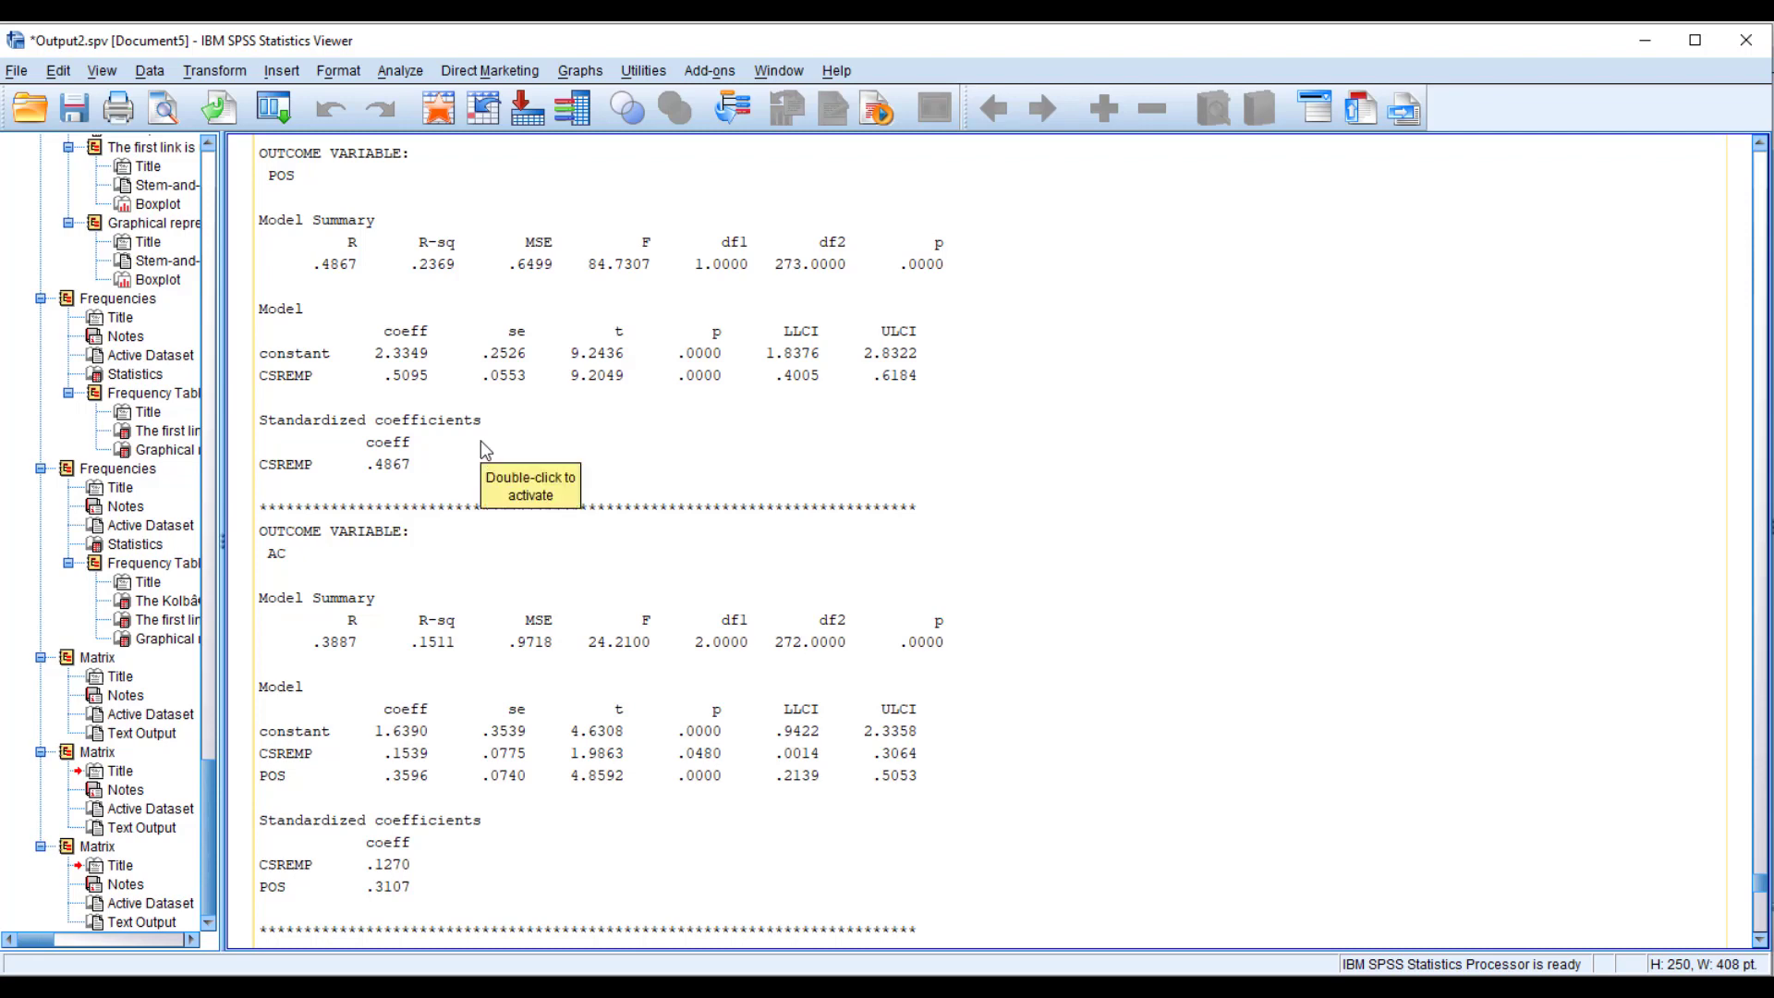
pyautogui.scroll(-3, 383, 721)
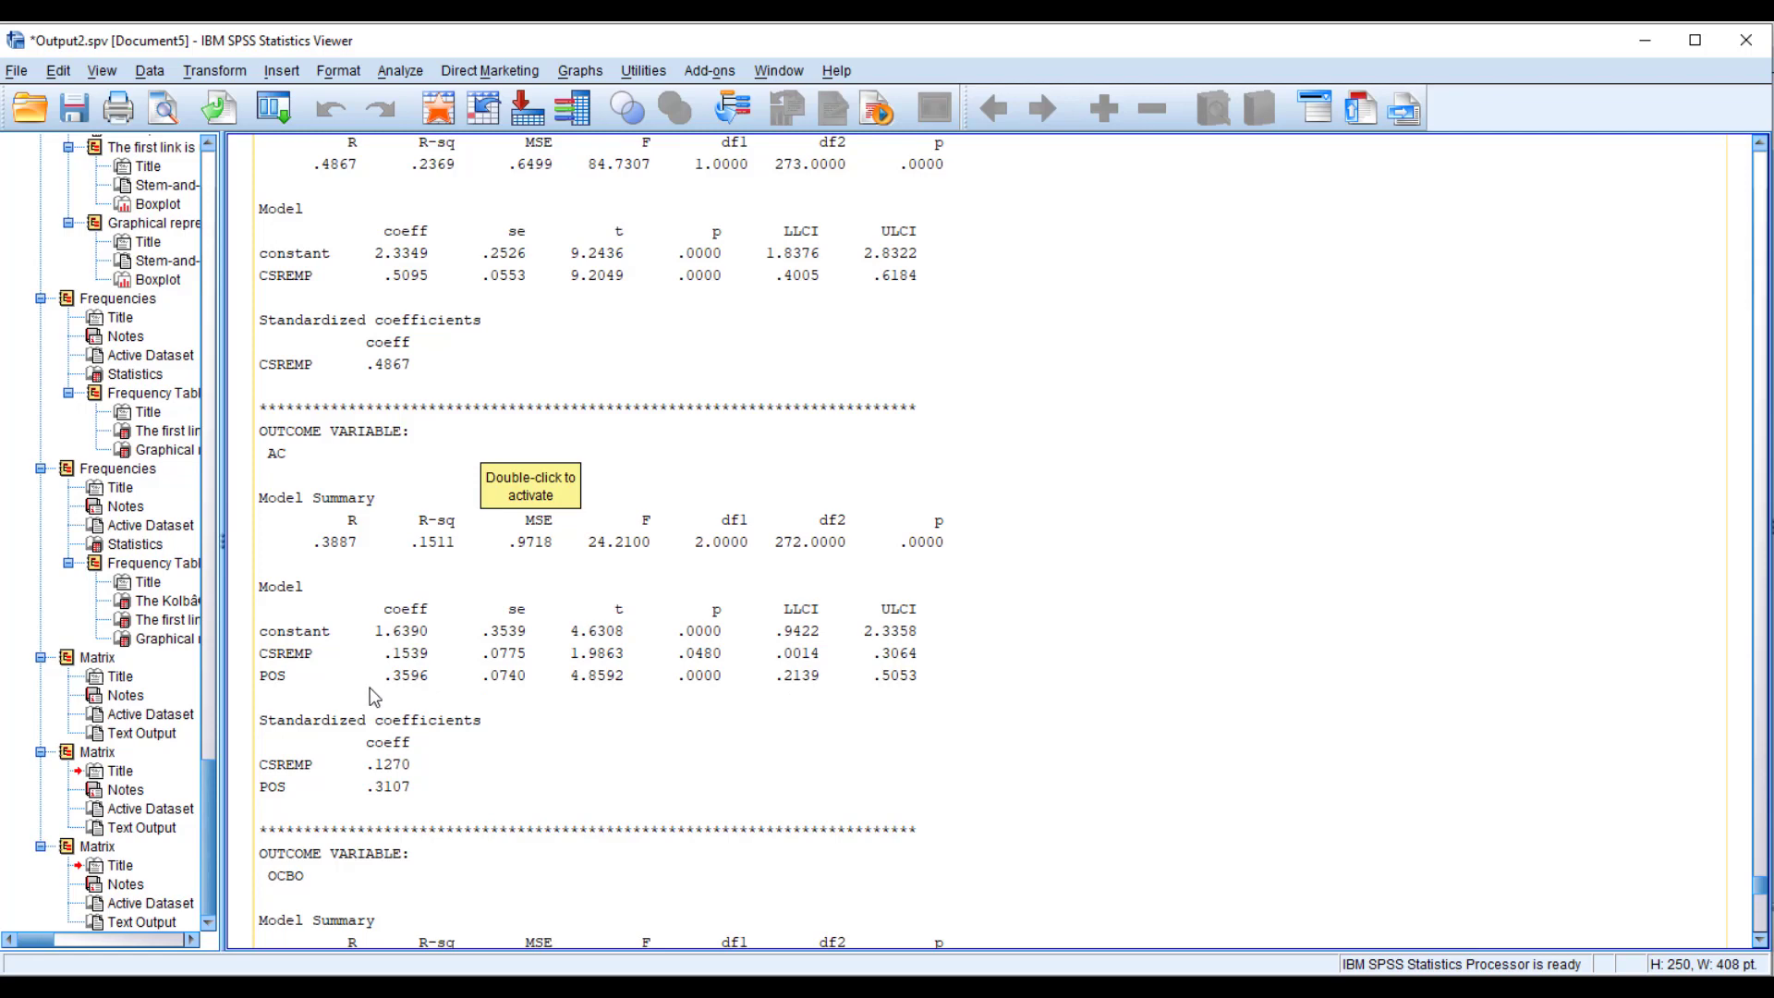
# - Scroll past the OCBO model to the total effect model (CSREMP→OCBO .3260, R-sq .1051)
pyautogui.scroll(-5, 375, 698)
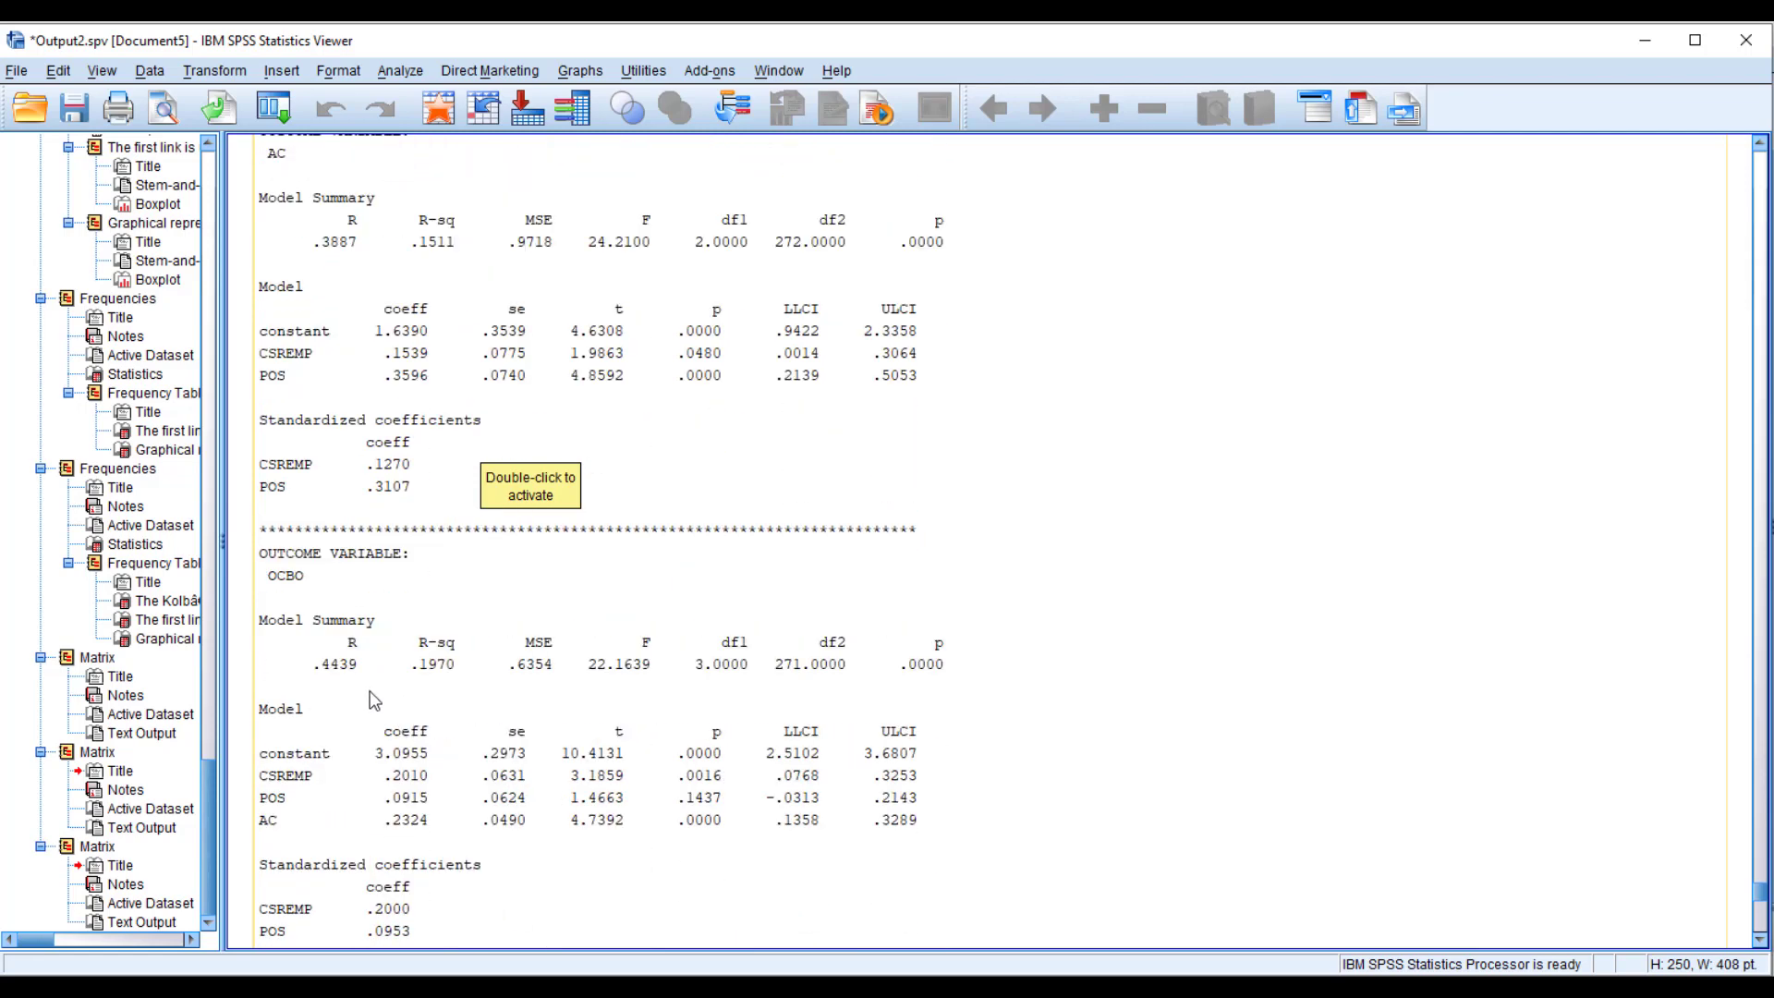
pyautogui.scroll(-2, 374, 700)
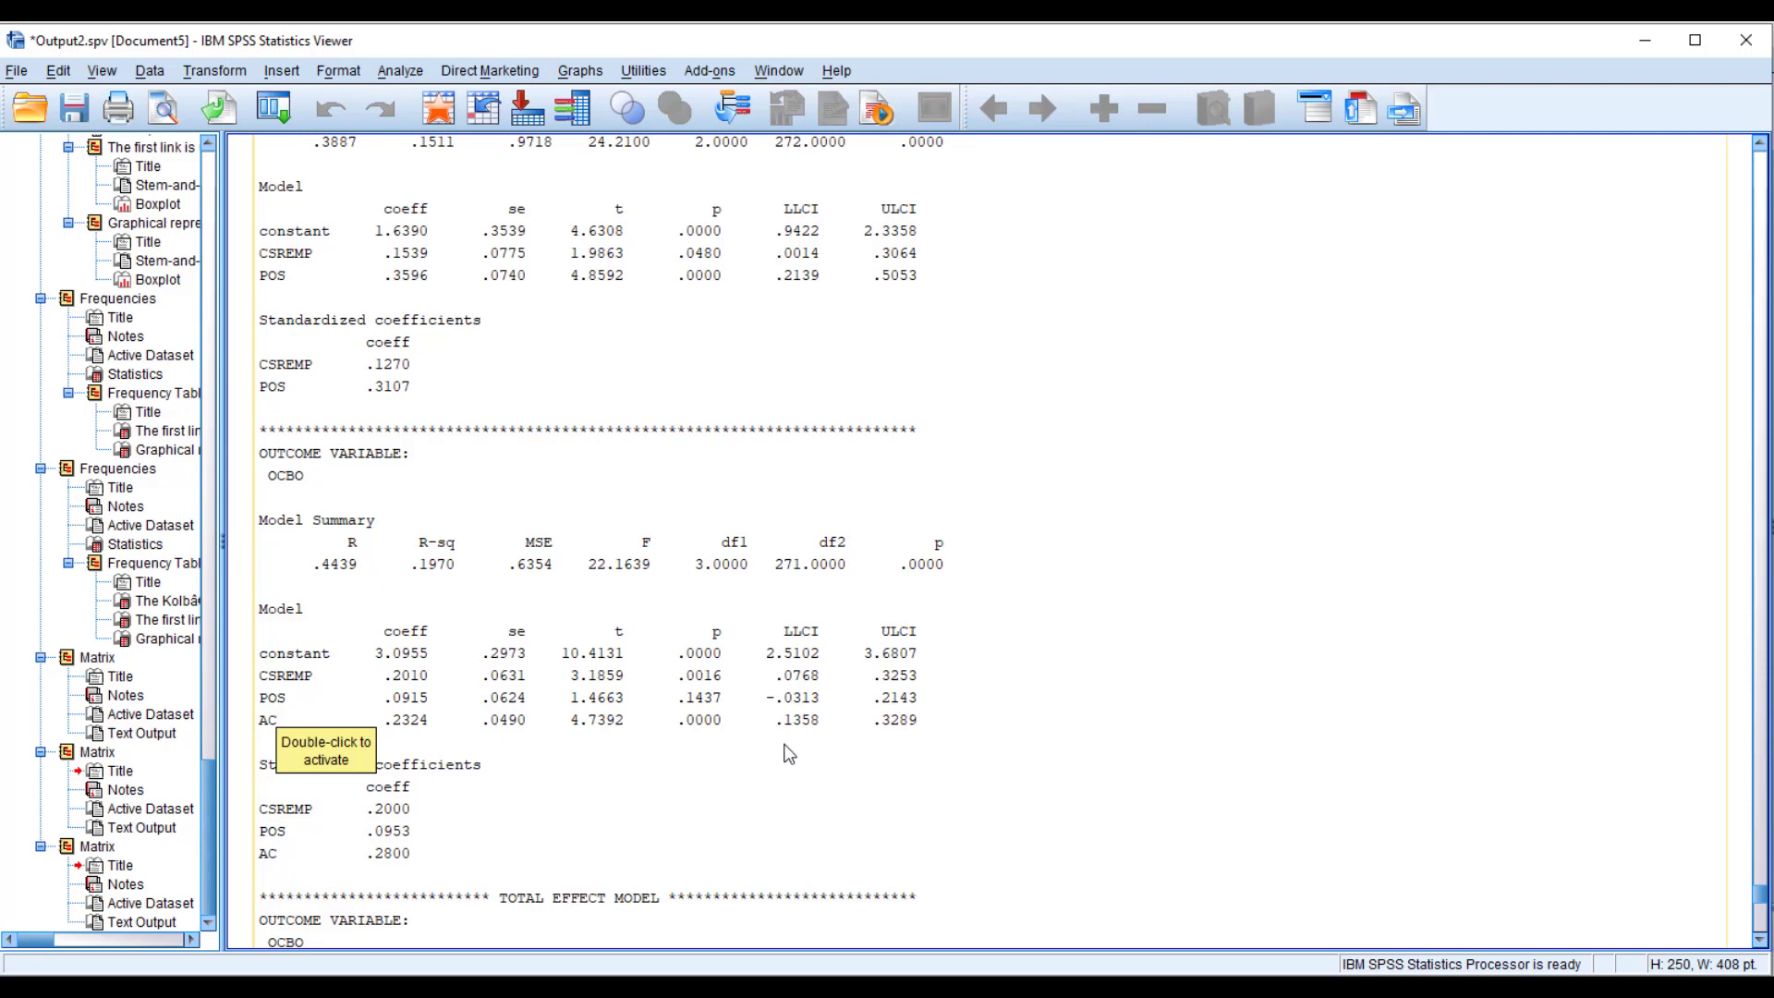
pyautogui.scroll(-4, 838, 749)
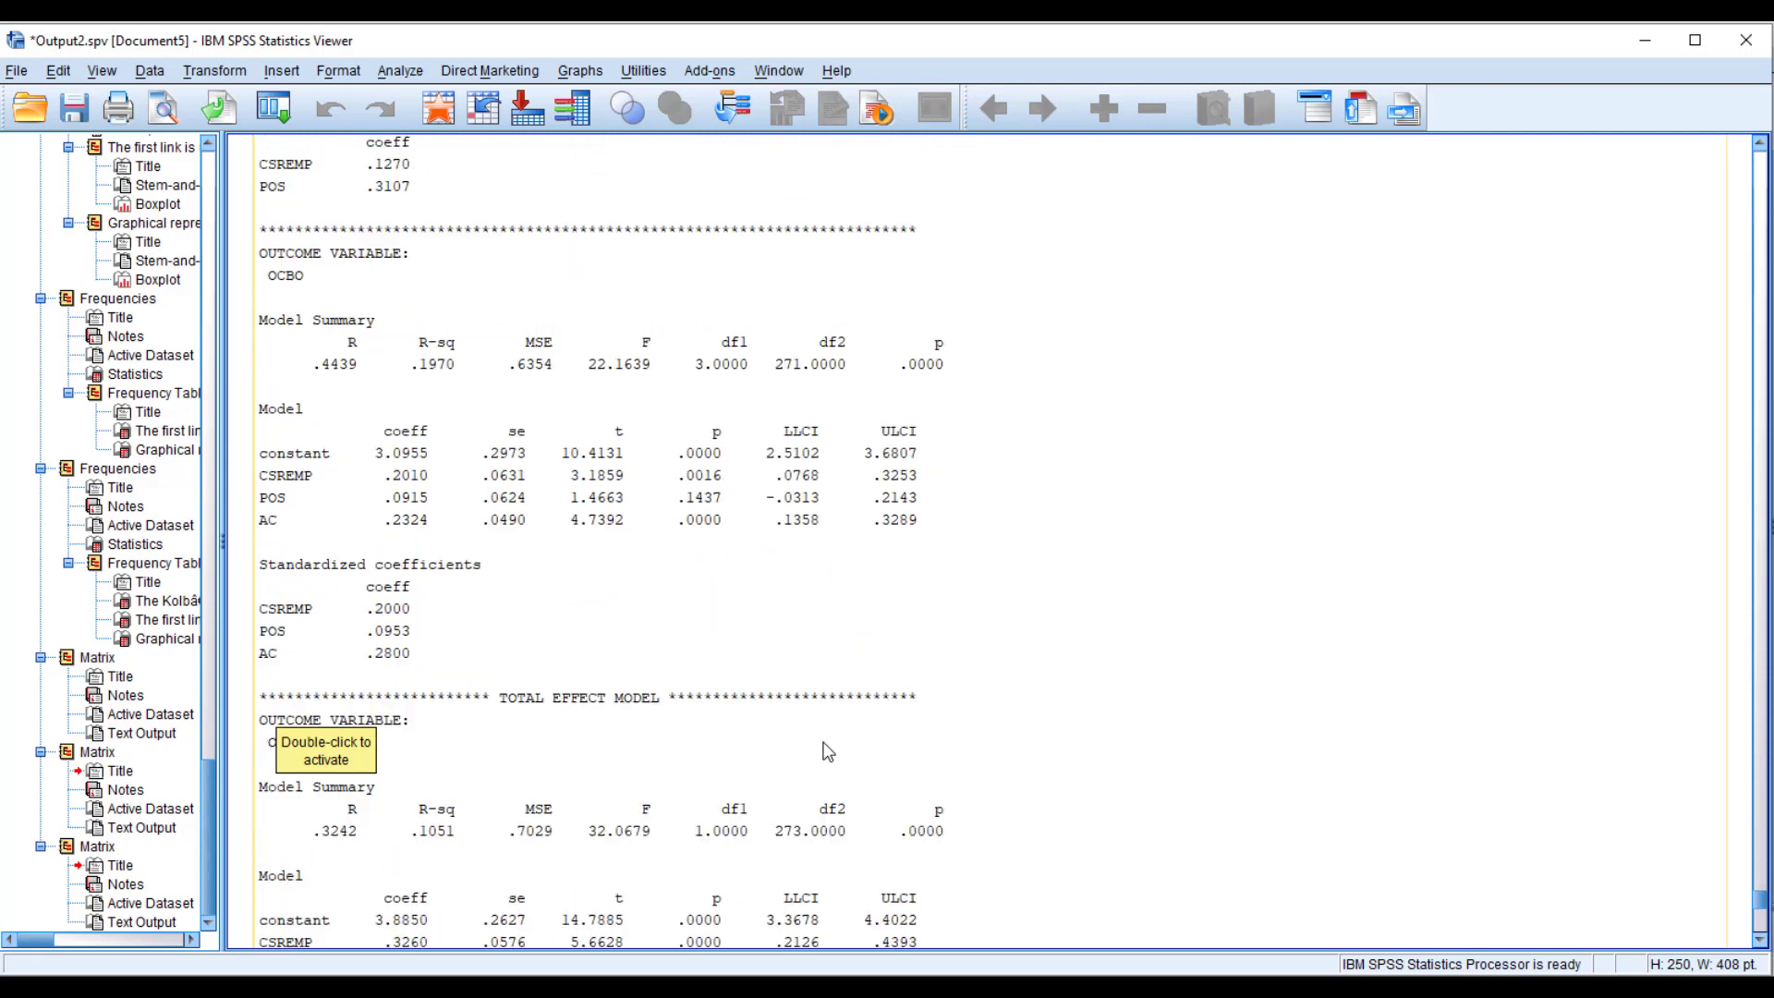
pyautogui.scroll(-1, 827, 751)
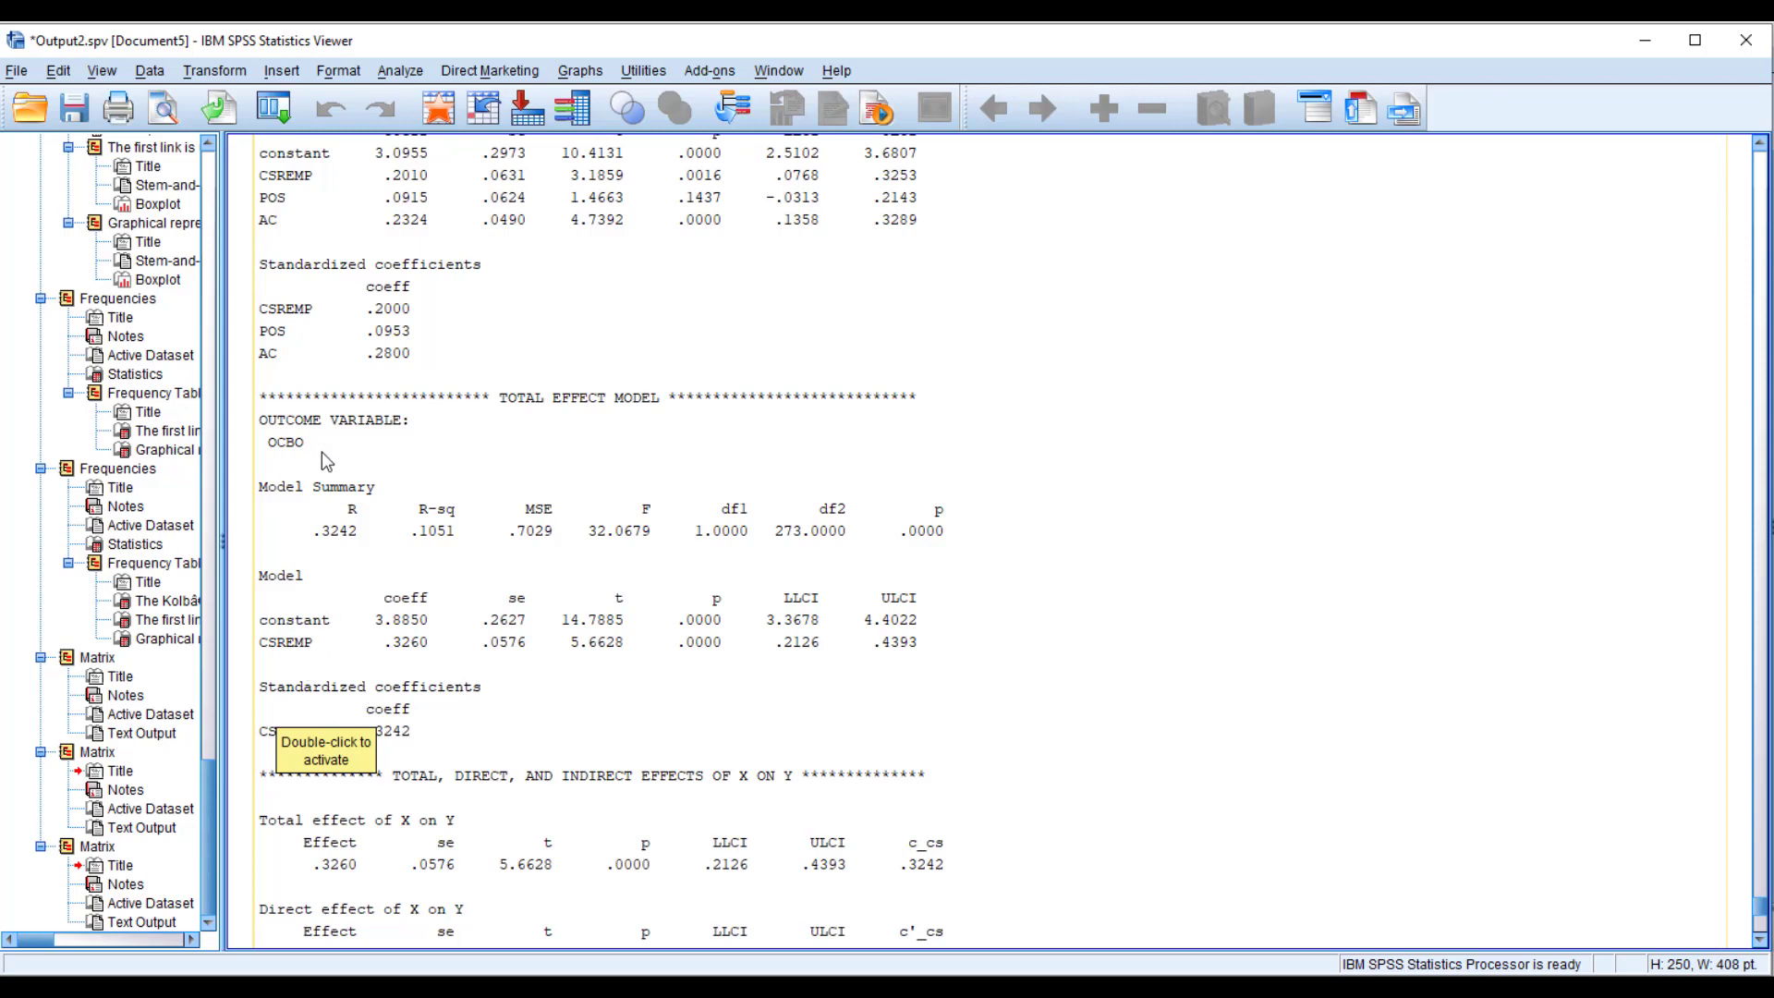
# - Scroll to the direct effect (.2010) and total indirect effect (.1249, CI .0459–.2399)
pyautogui.scroll(-3, 580, 623)
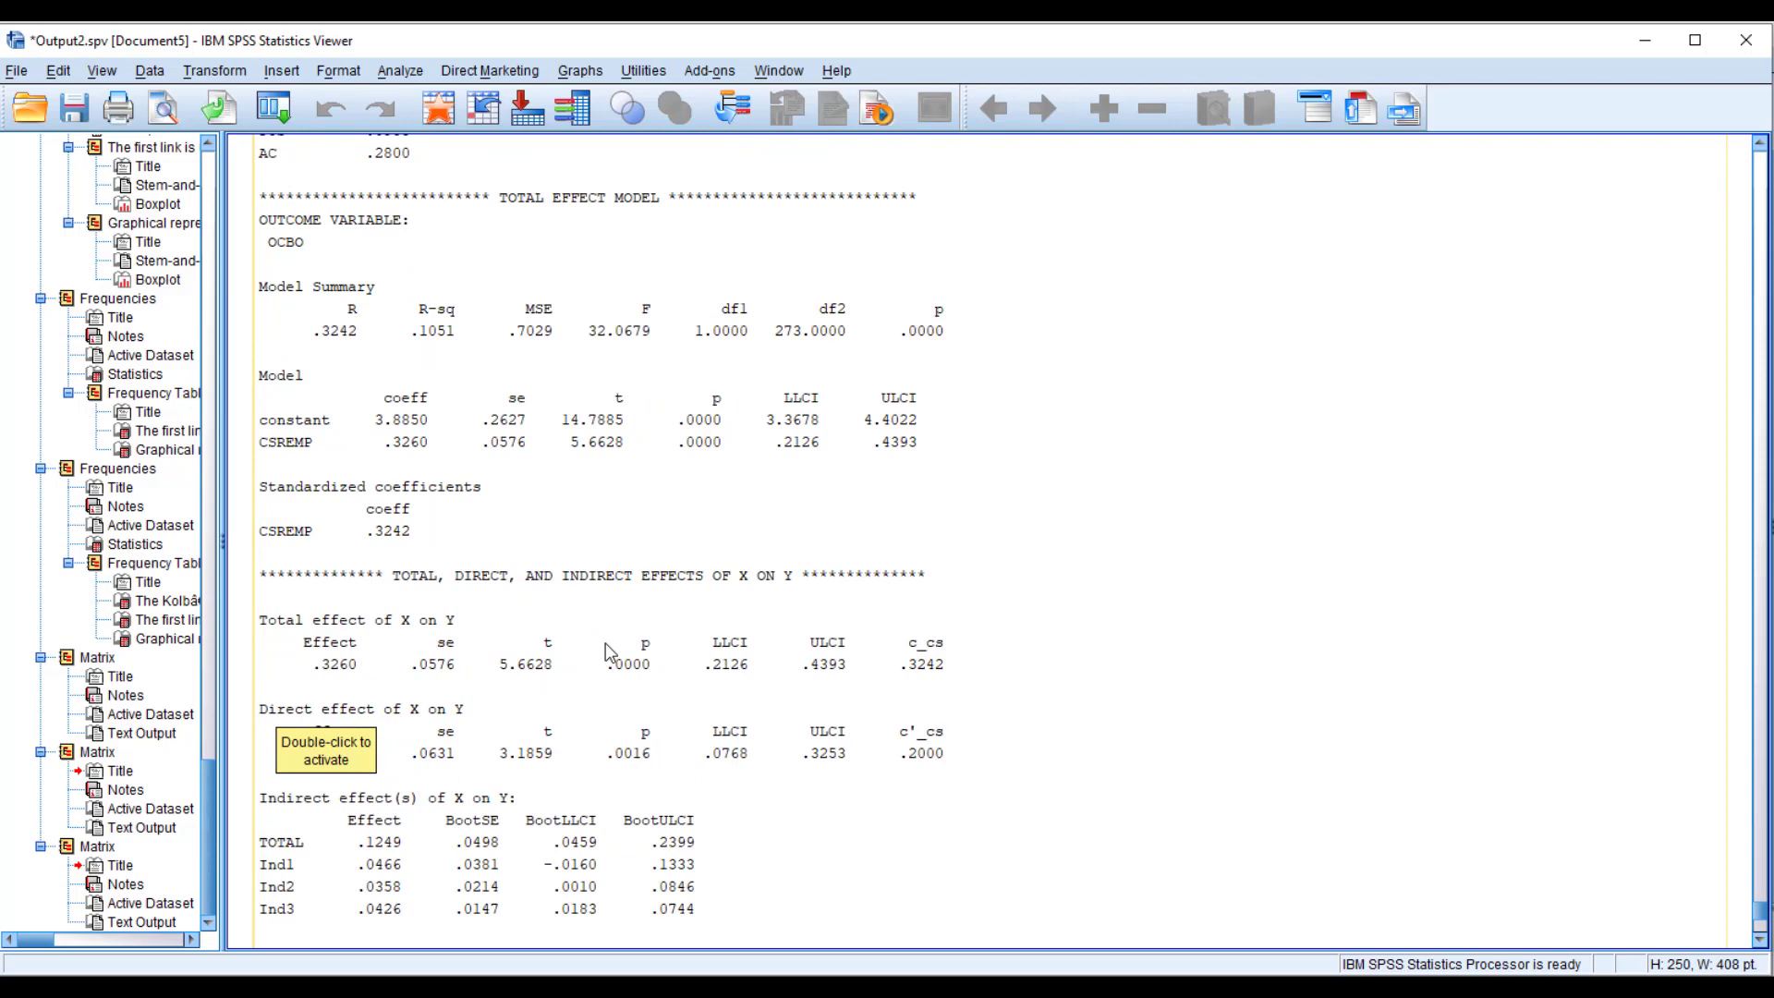
pyautogui.scroll(-2, 632, 645)
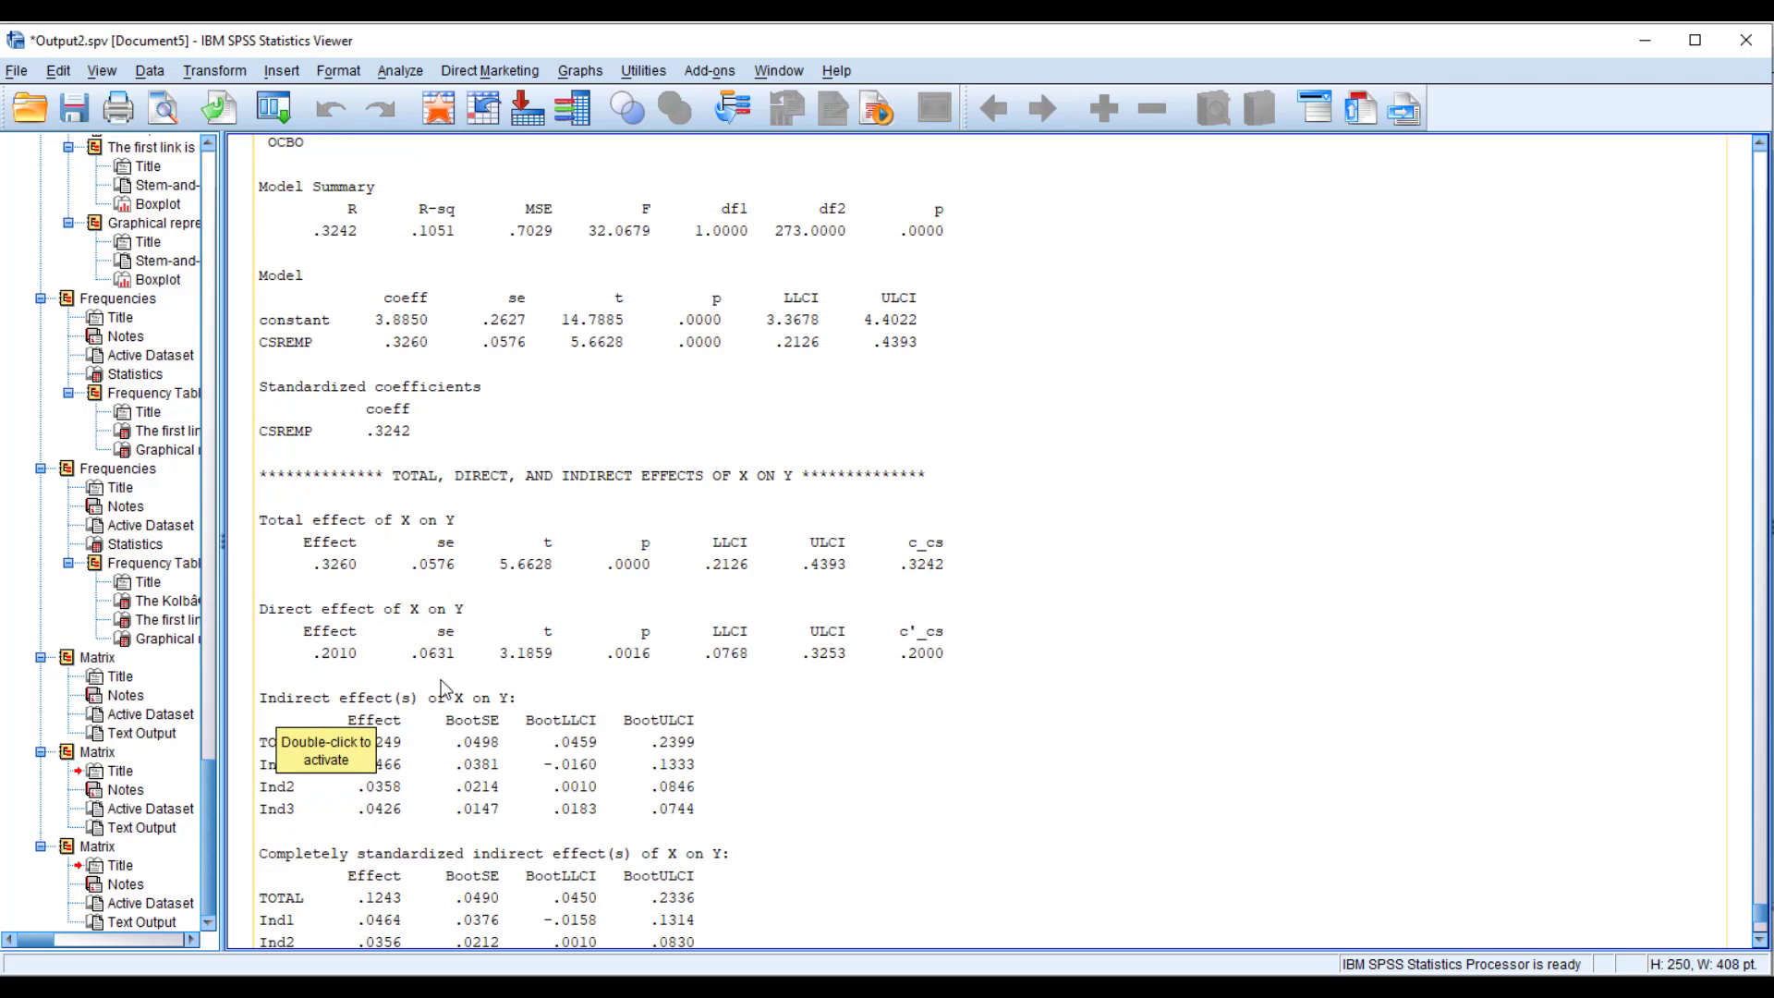
pyautogui.scroll(-2, 442, 688)
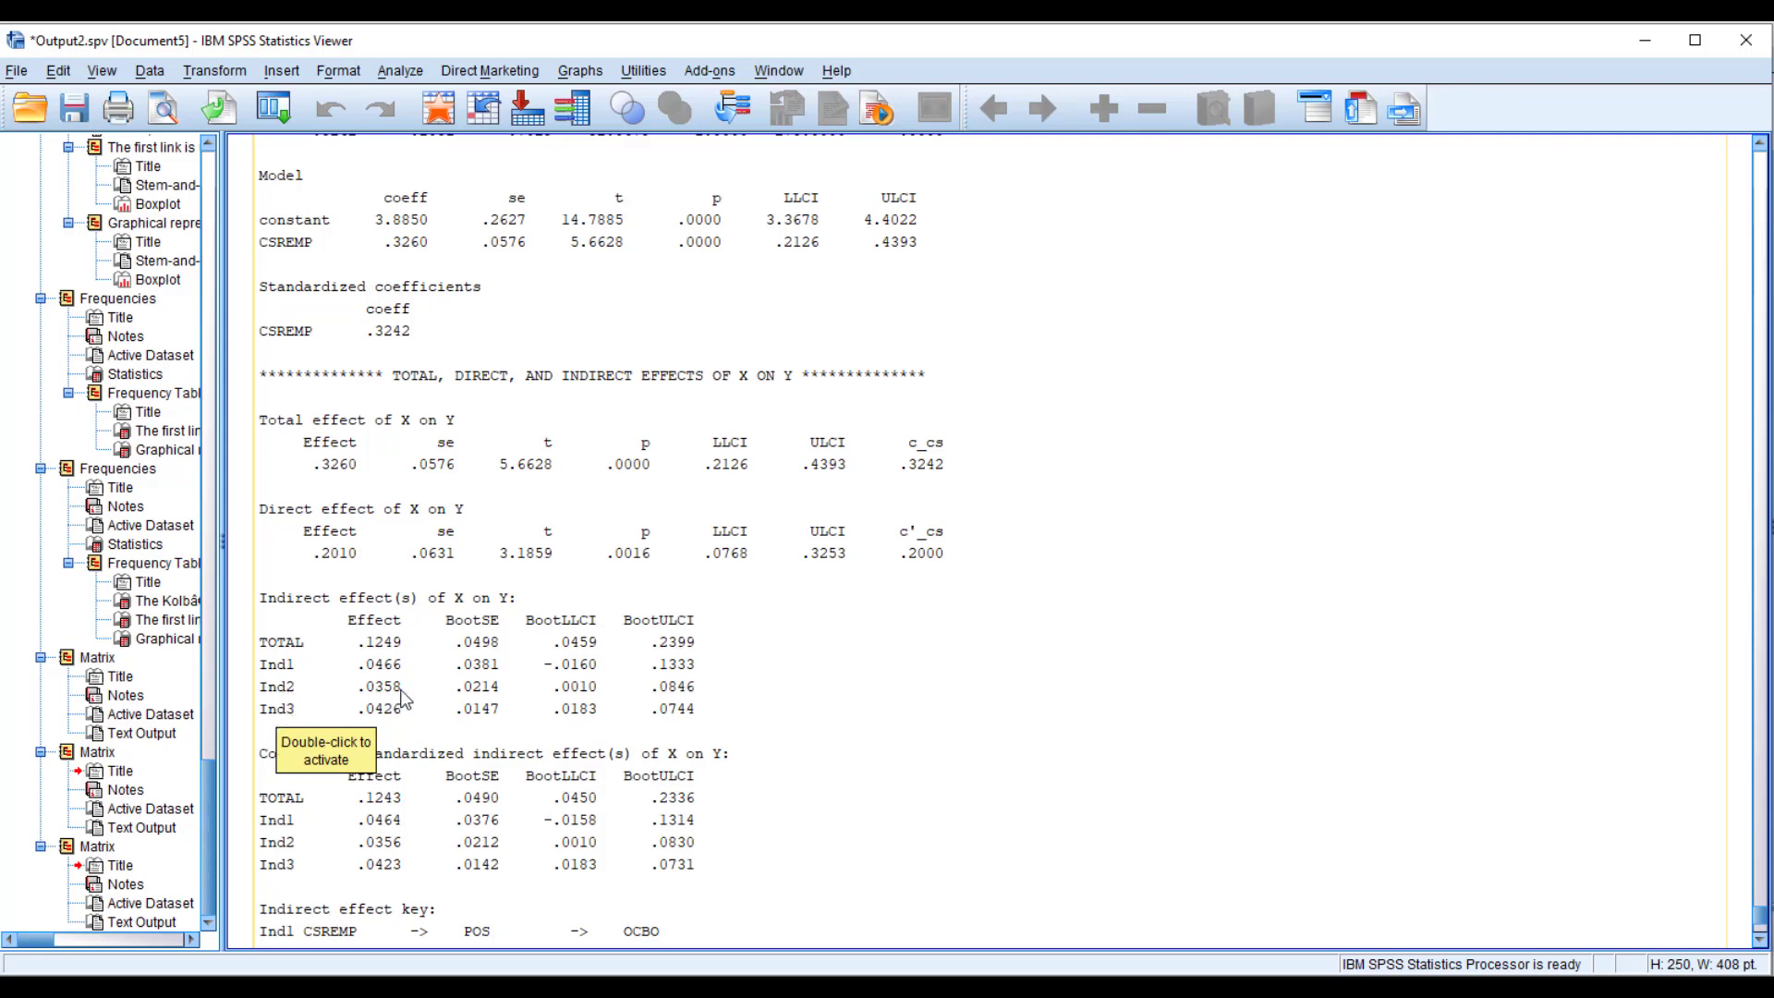
pyautogui.scroll(-2, 431, 707)
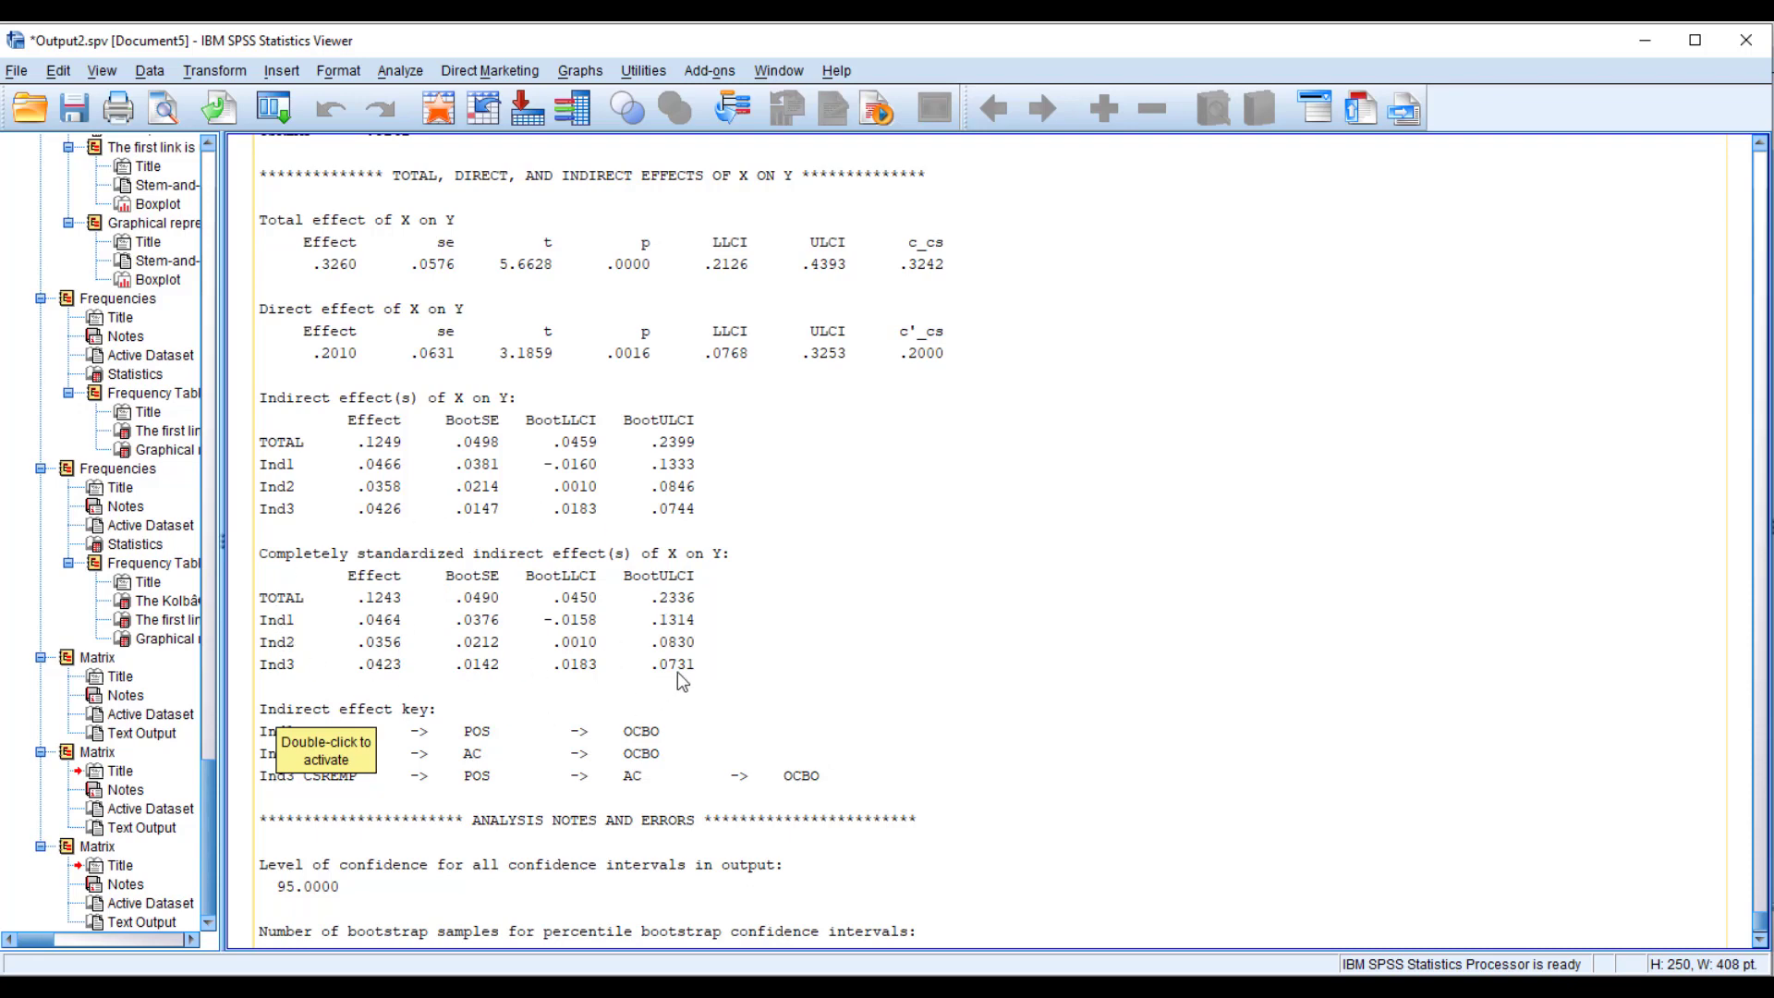
pyautogui.scroll(-3, 678, 667)
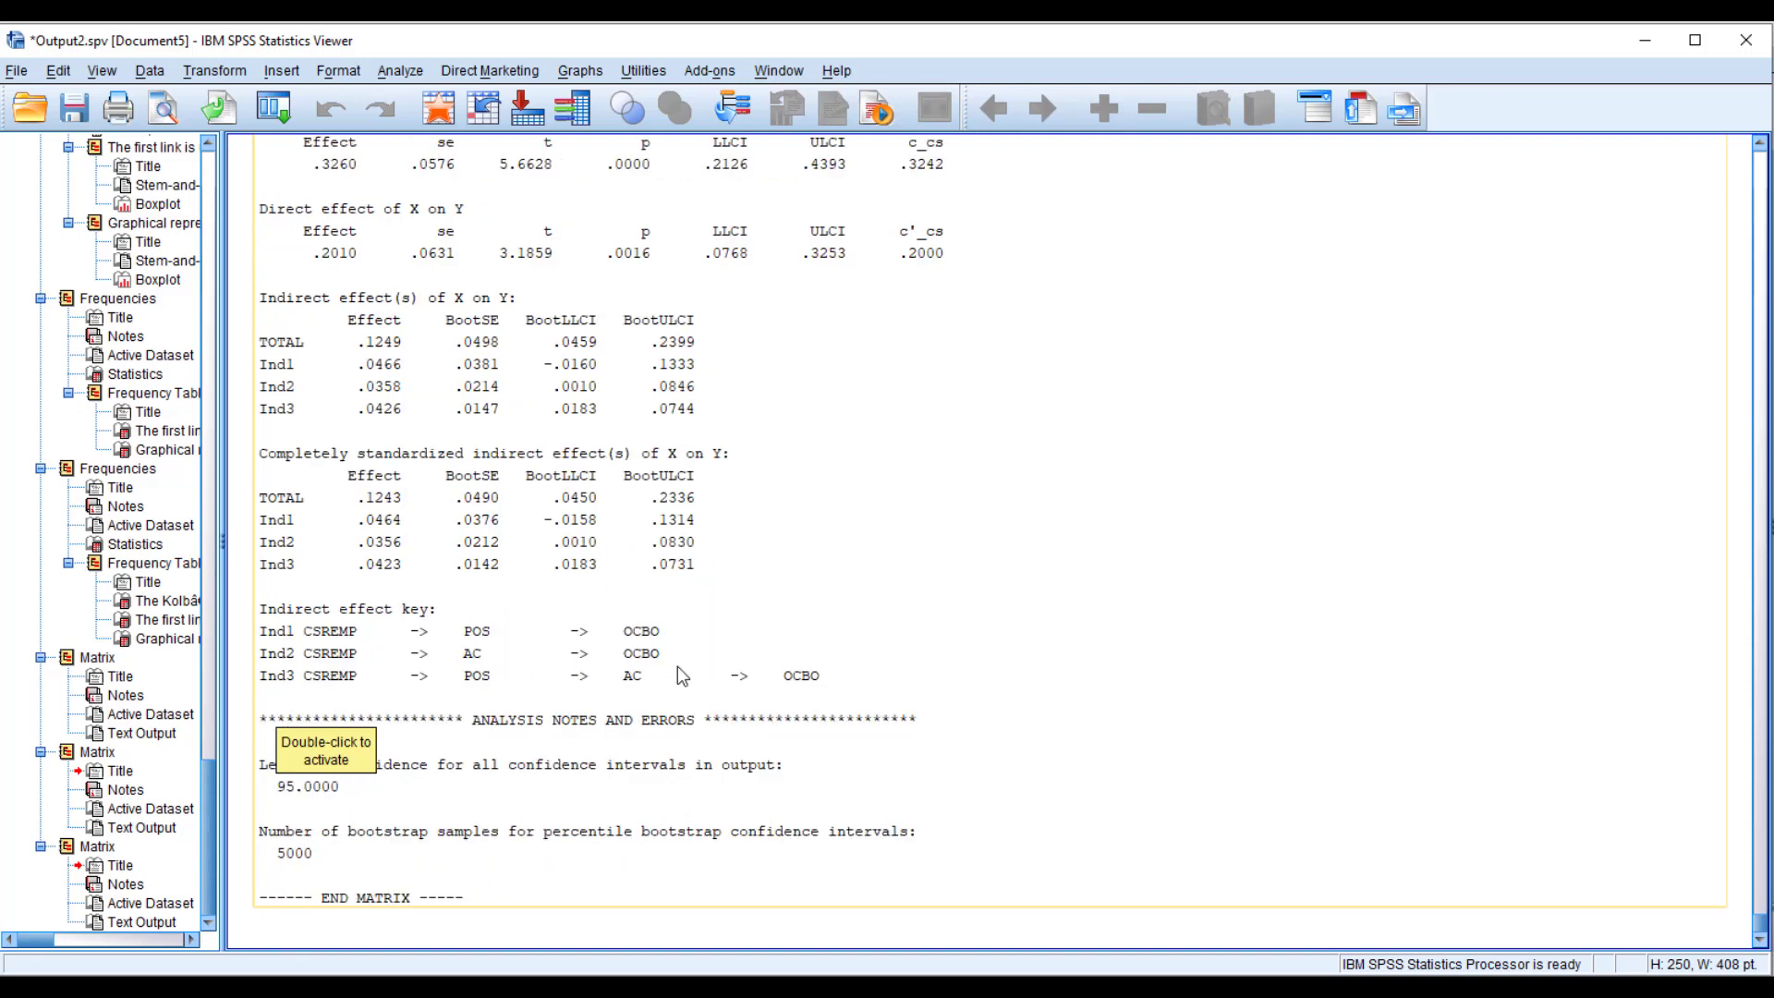